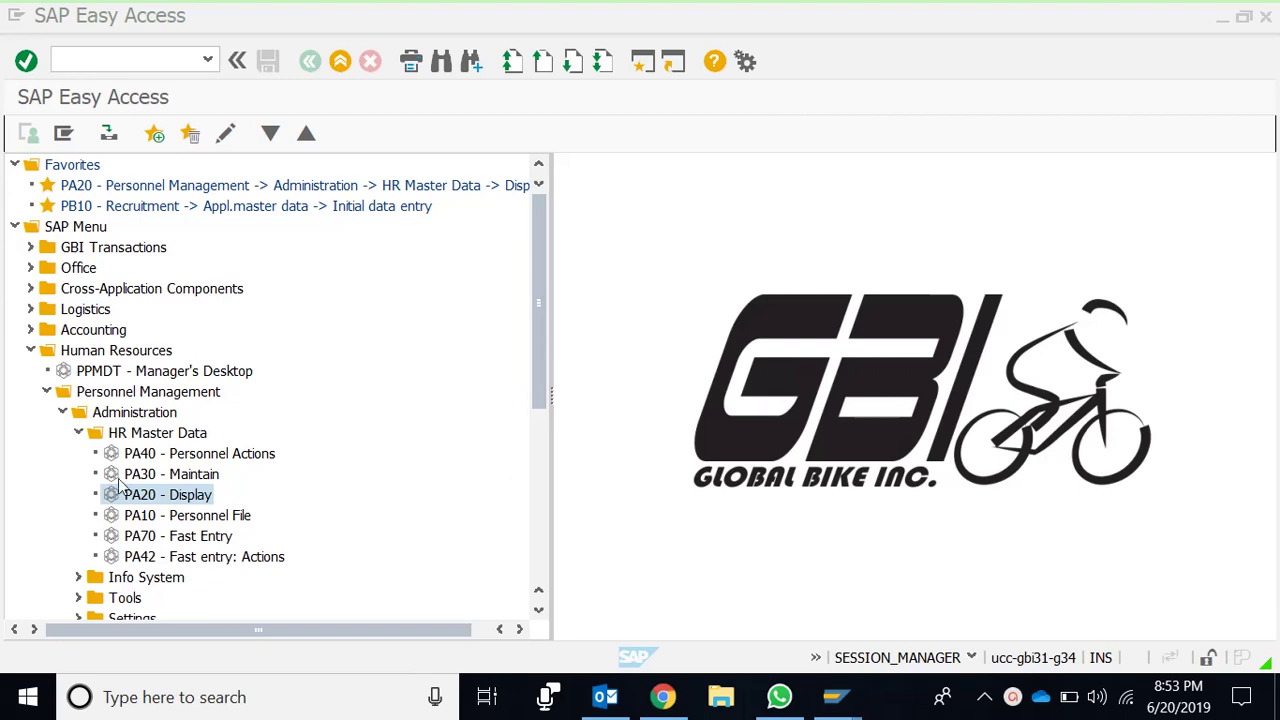
- Start the PA20 Display transaction and load an employee's HR master data by entering the personnel number
left_click(150, 497)
double_click(150, 497)
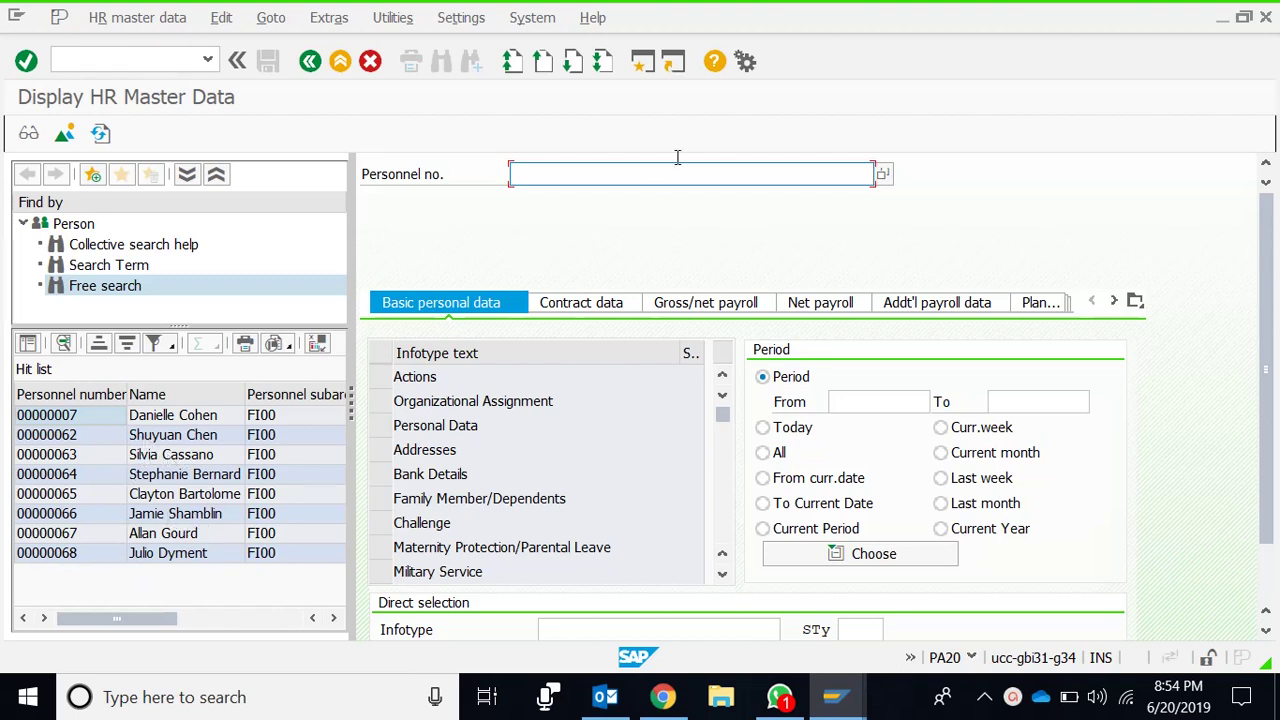
left_click(607, 176)
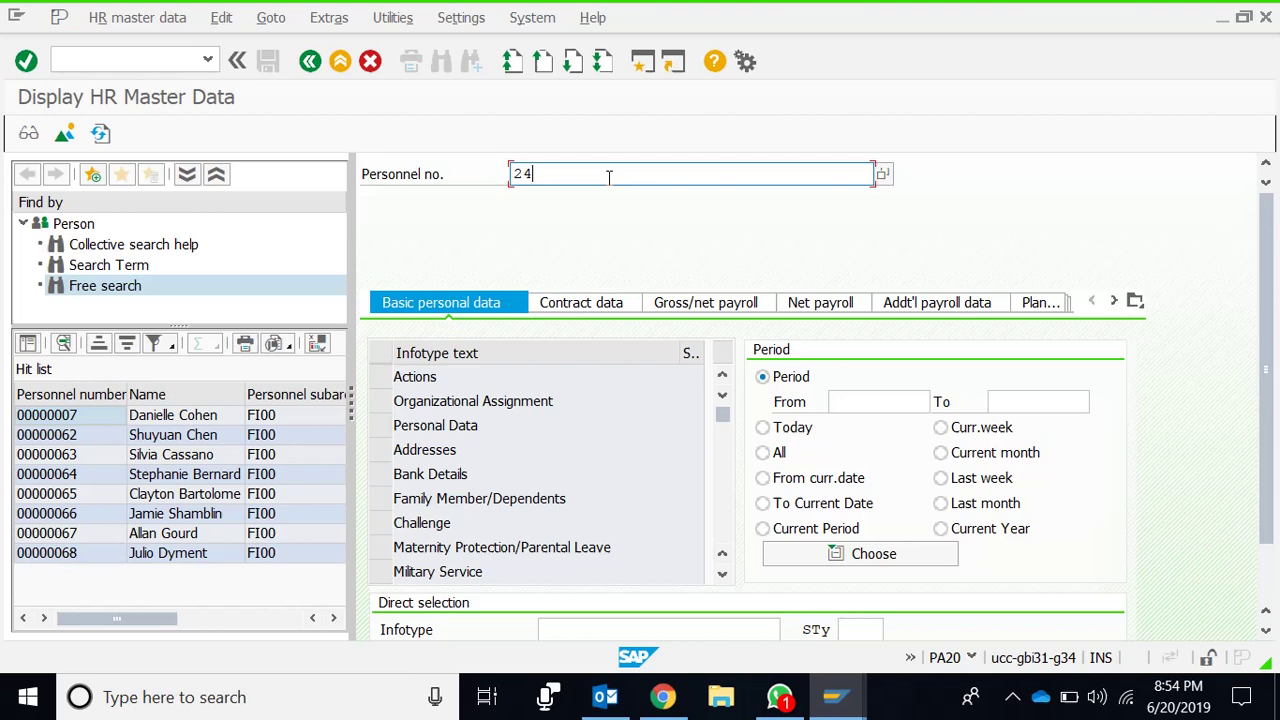
type("24")
key("Return")
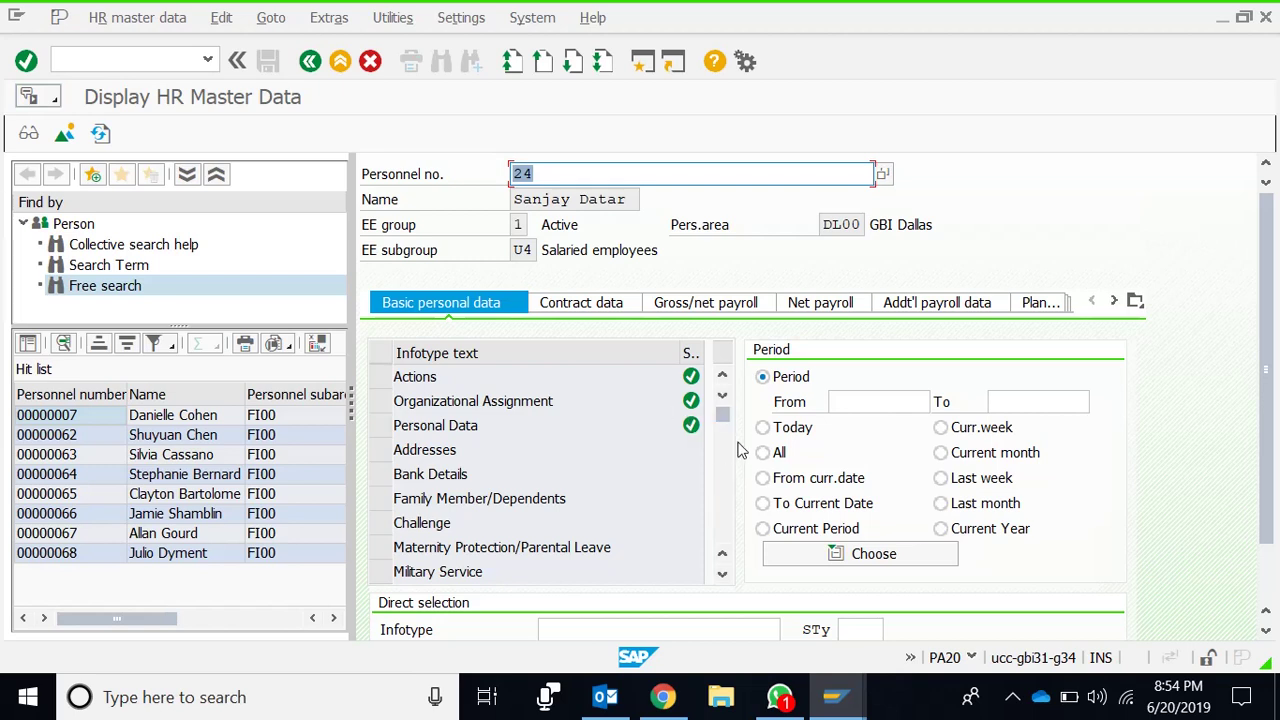
- Check which infotypes are maintained for the employee under basic personal data, contract data, gross/net payroll and net payroll
mouse_move(722, 414)
left_mouse_down()
mouse_move(725, 490)
mouse_move(722, 410)
left_mouse_up()
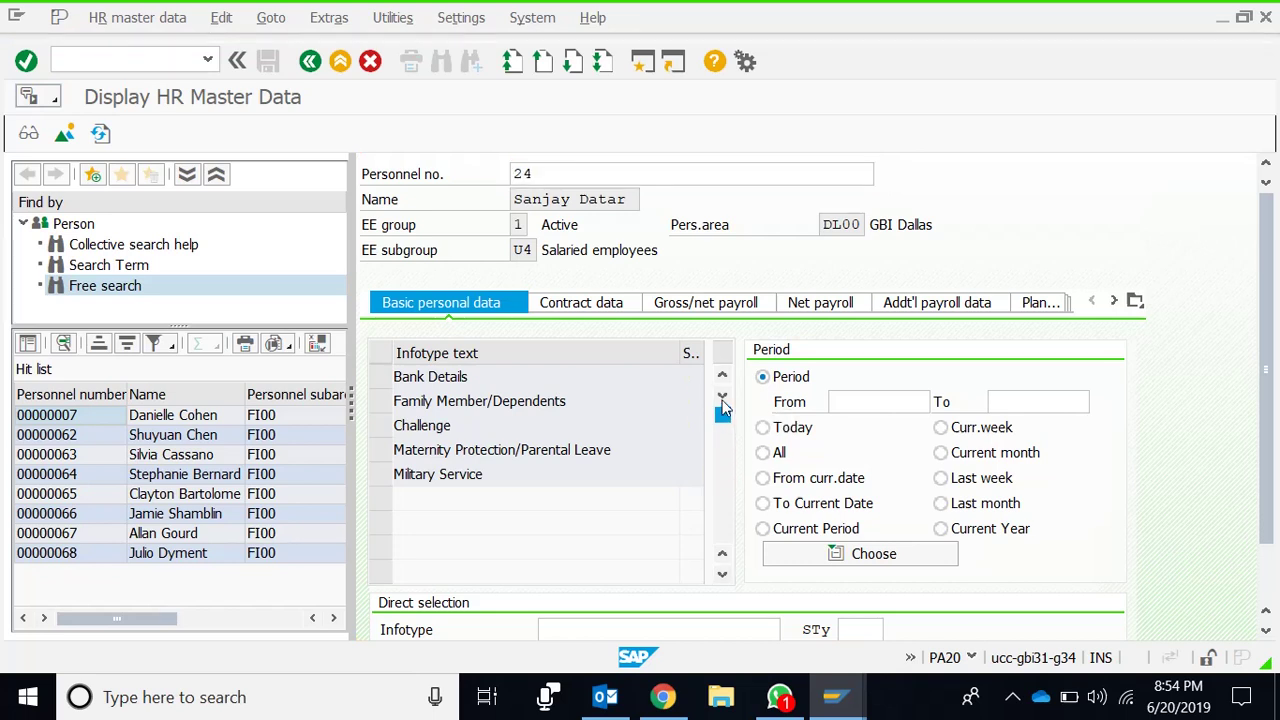
left_click(600, 303)
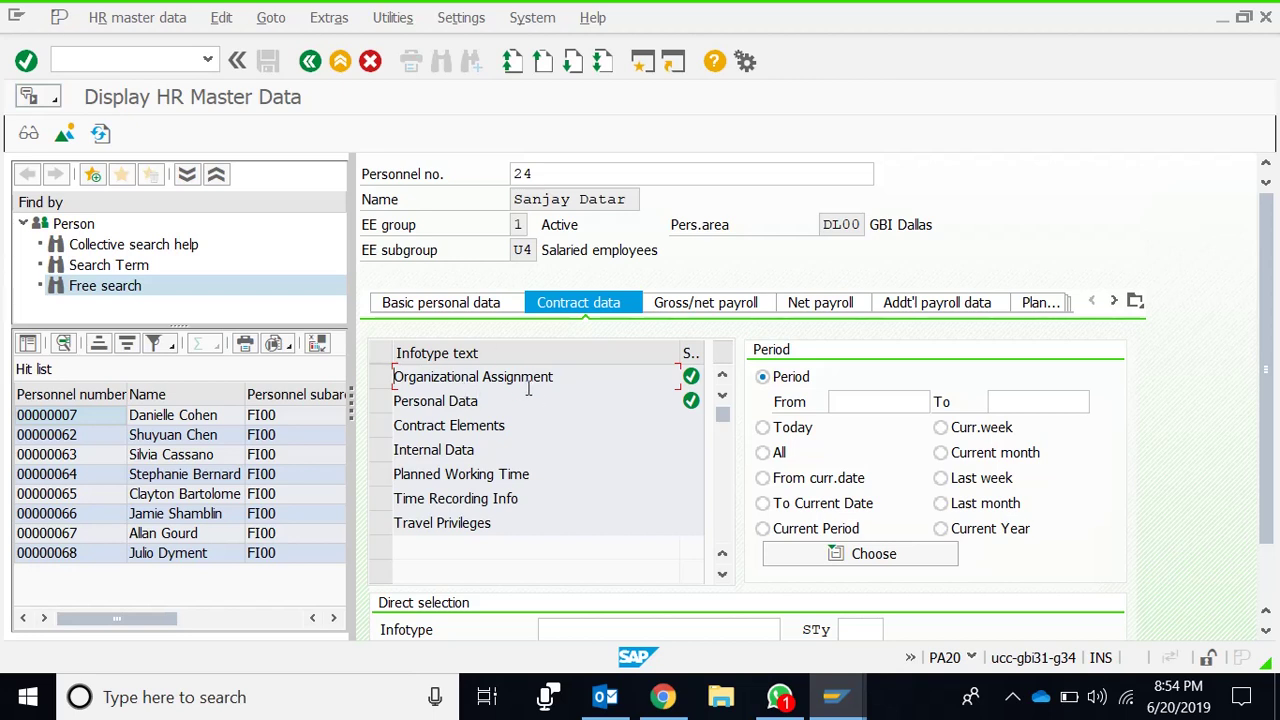
left_click(480, 306)
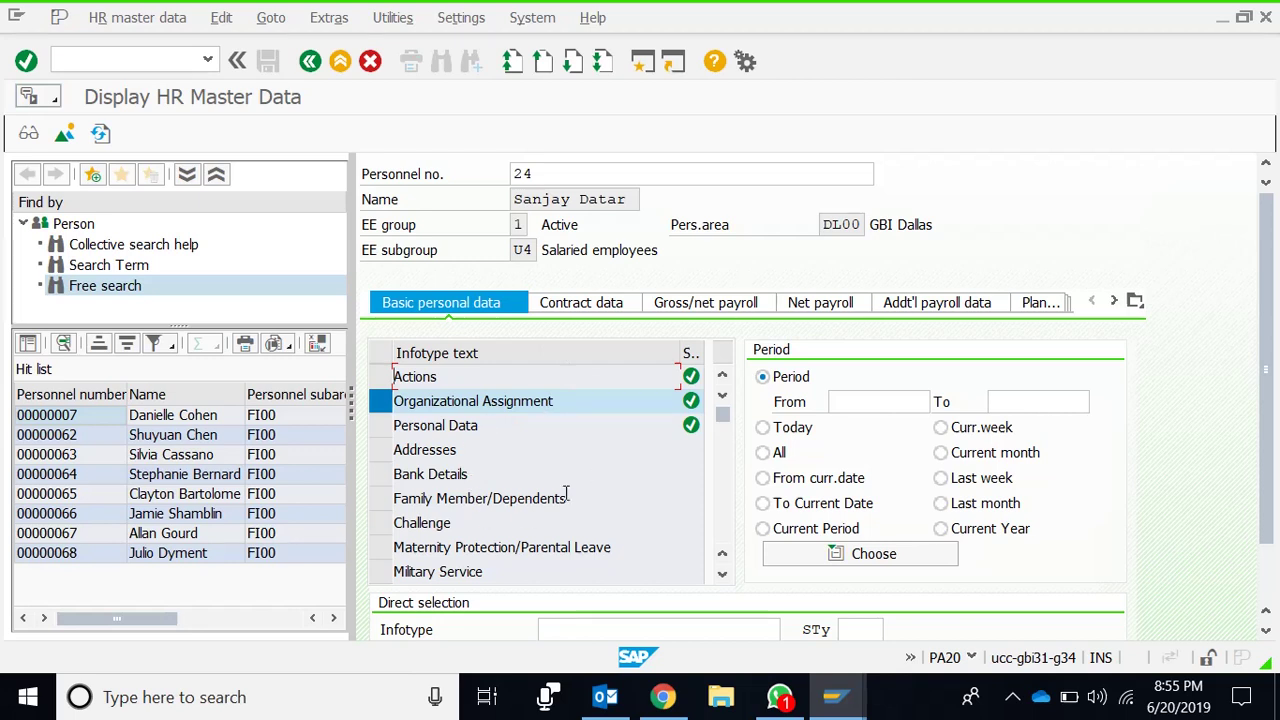
left_click(585, 306)
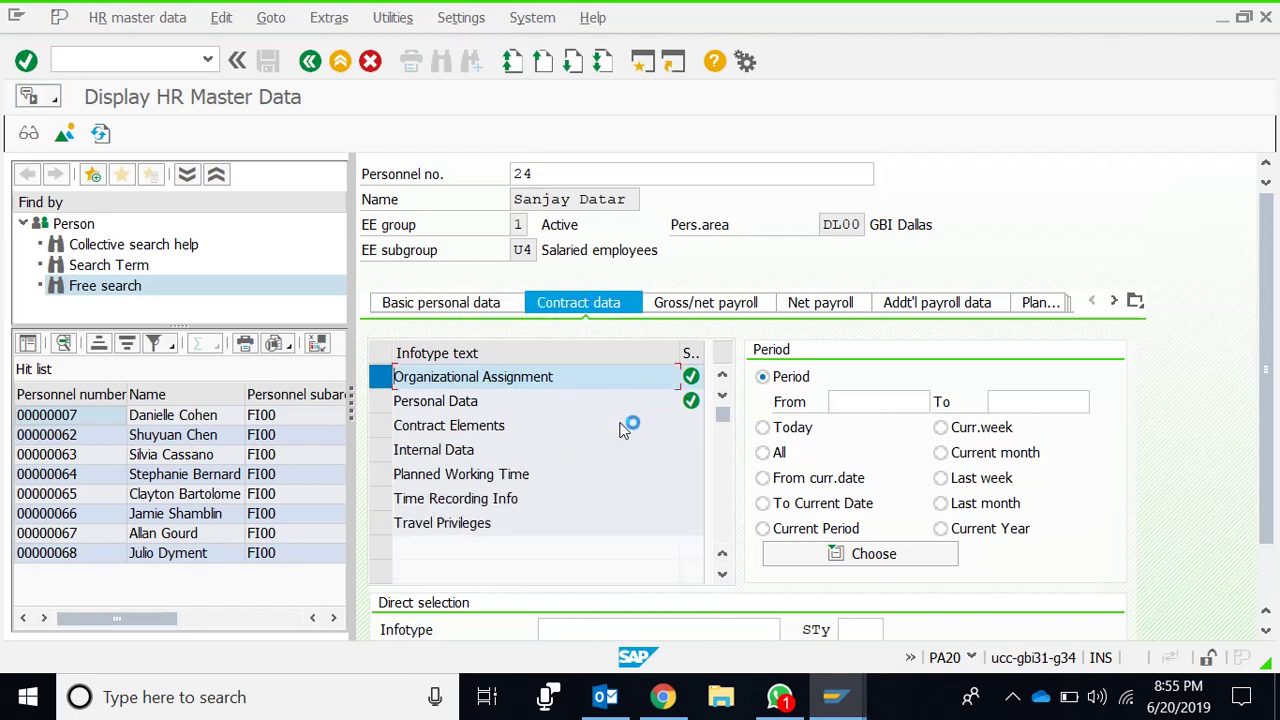
left_click(712, 303)
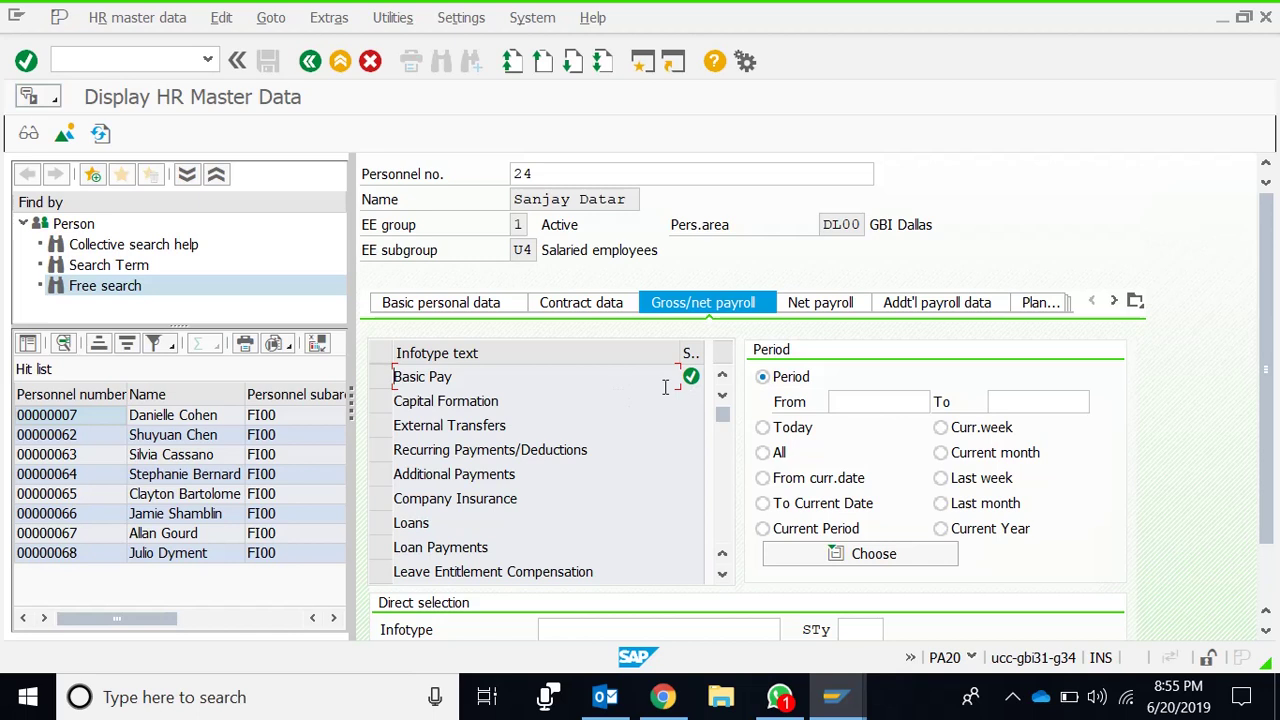
left_click(820, 303)
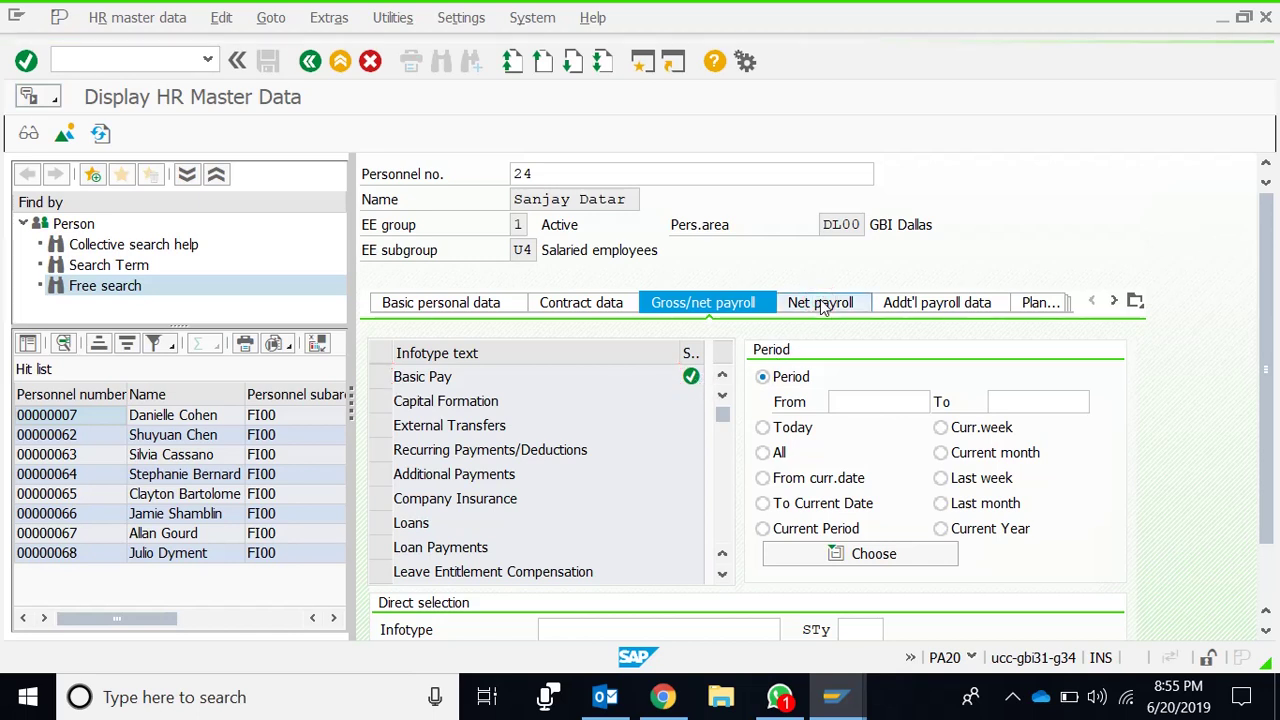
left_click(925, 303)
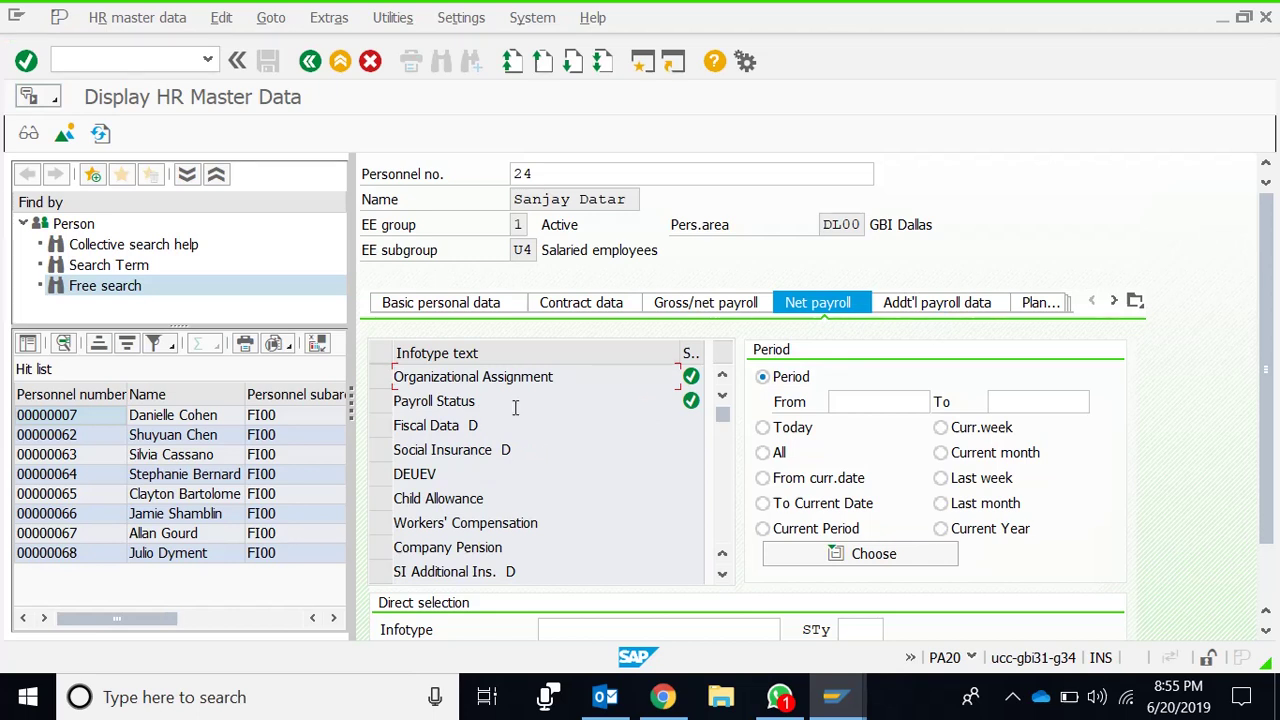
left_click(380, 378)
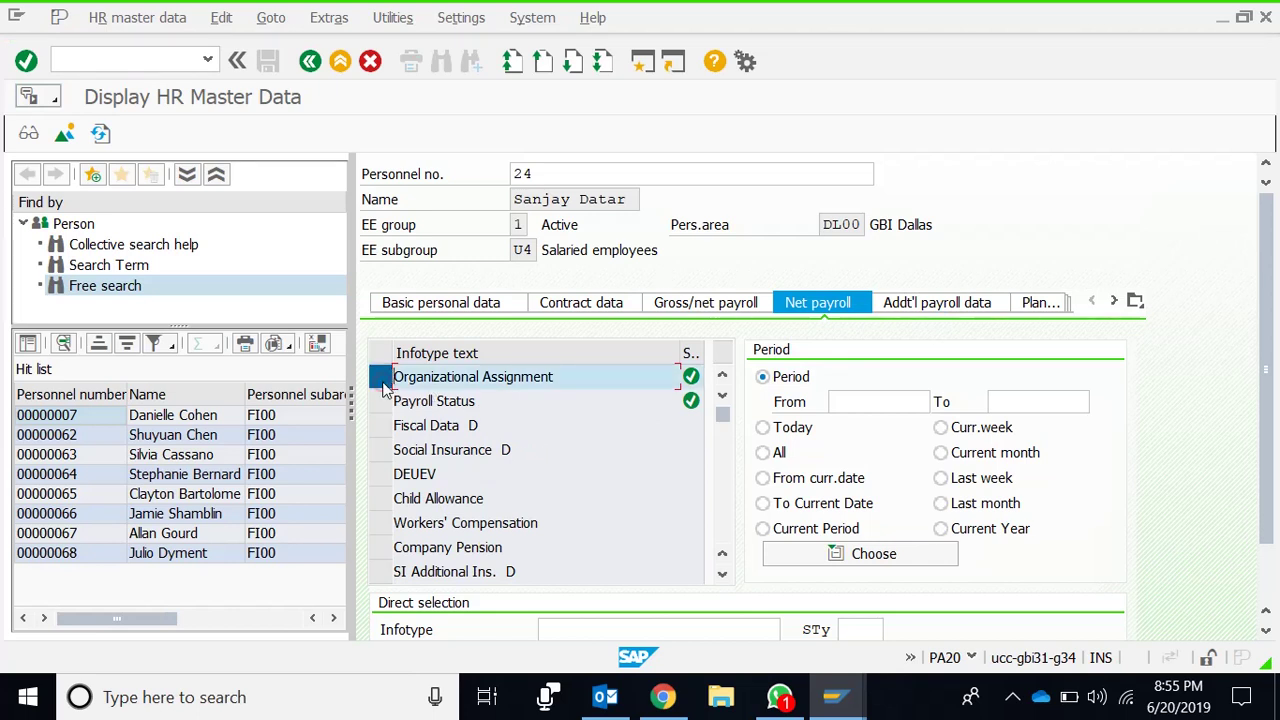
- Display the employee's Personal Data infotype from the basic personal data category
left_click(460, 302)
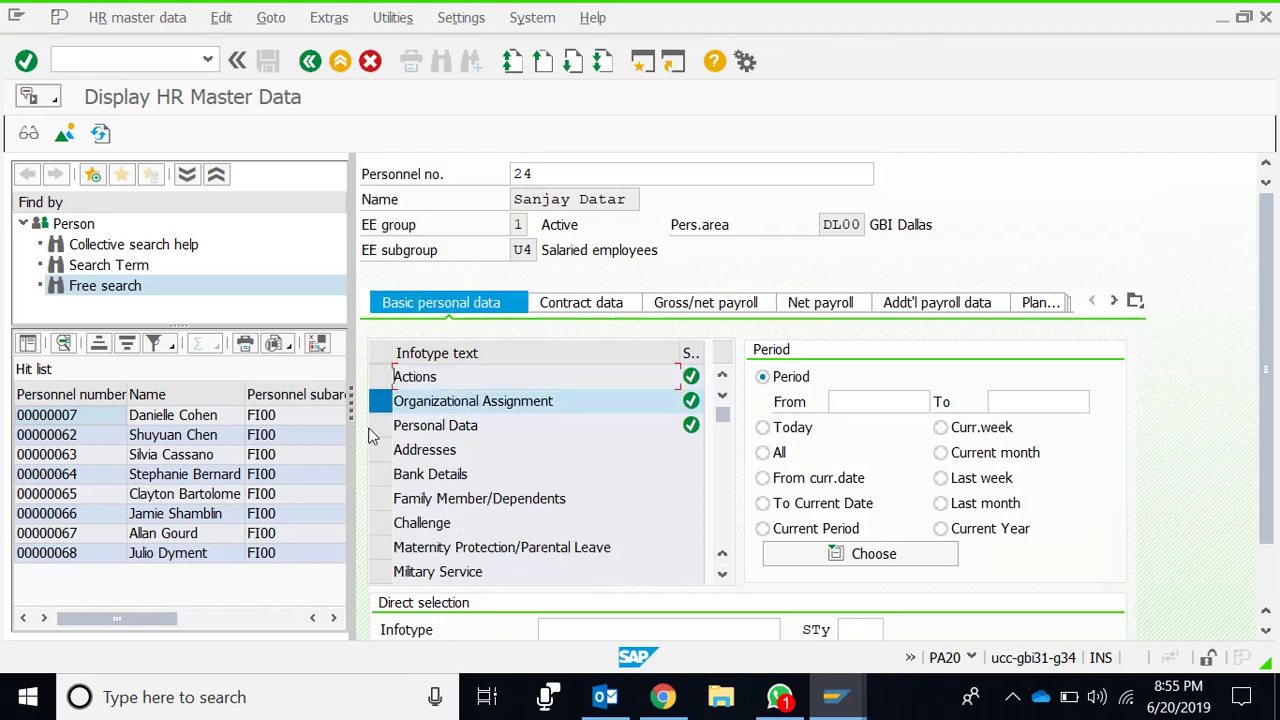
left_click(380, 426)
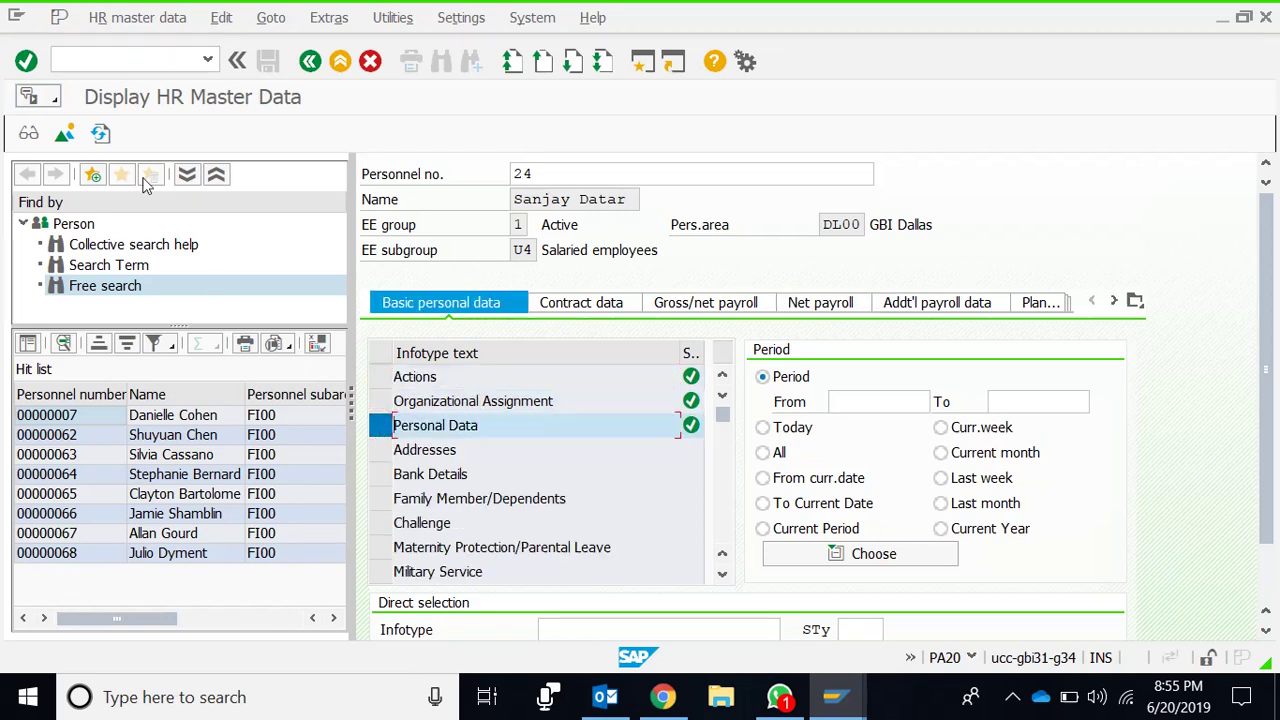
left_click(28, 136)
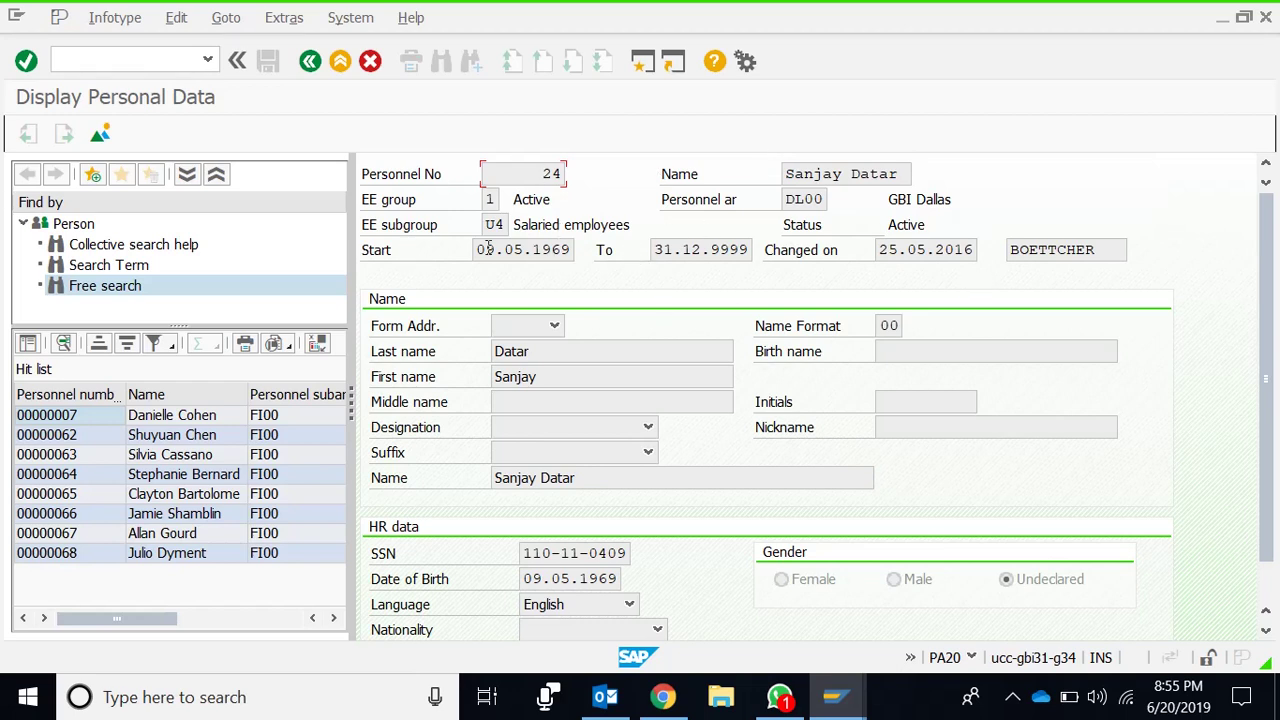
- Examine the validity start, SSN, date of birth and remaining HR data in the personal data record, and return to the master data overview
left_click_drag(481, 249, 601, 257)
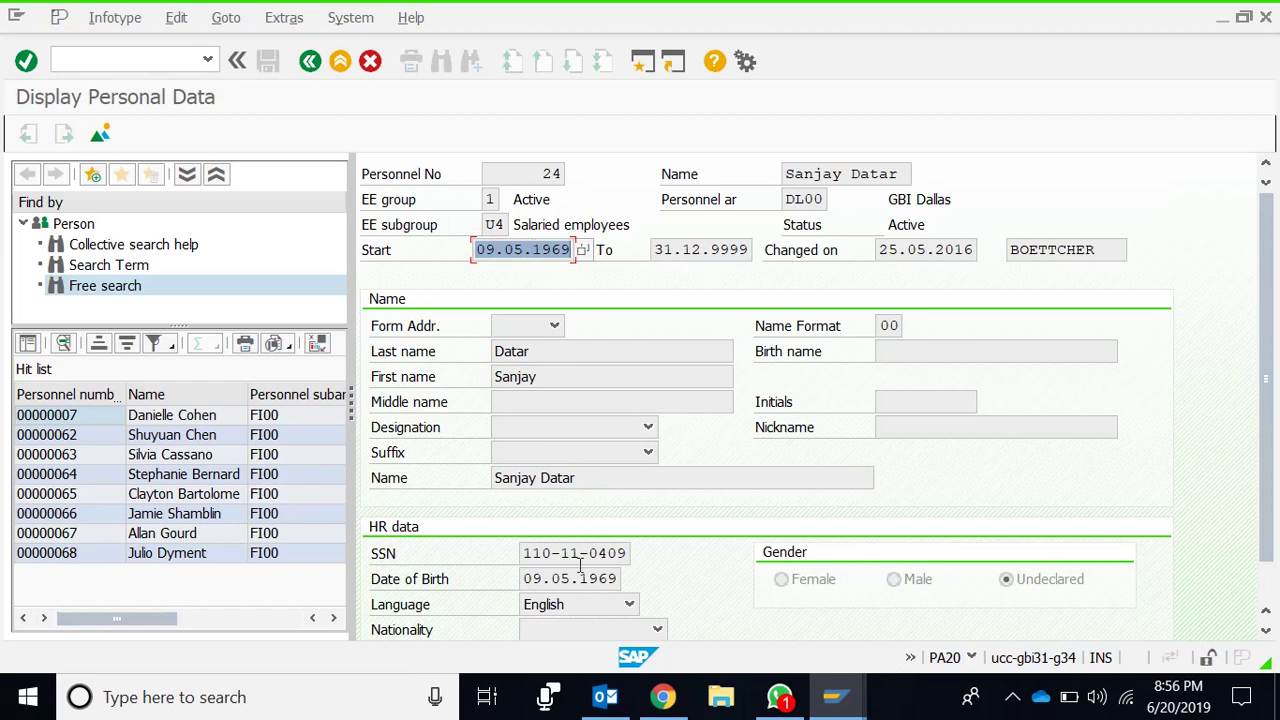
left_click(523, 248)
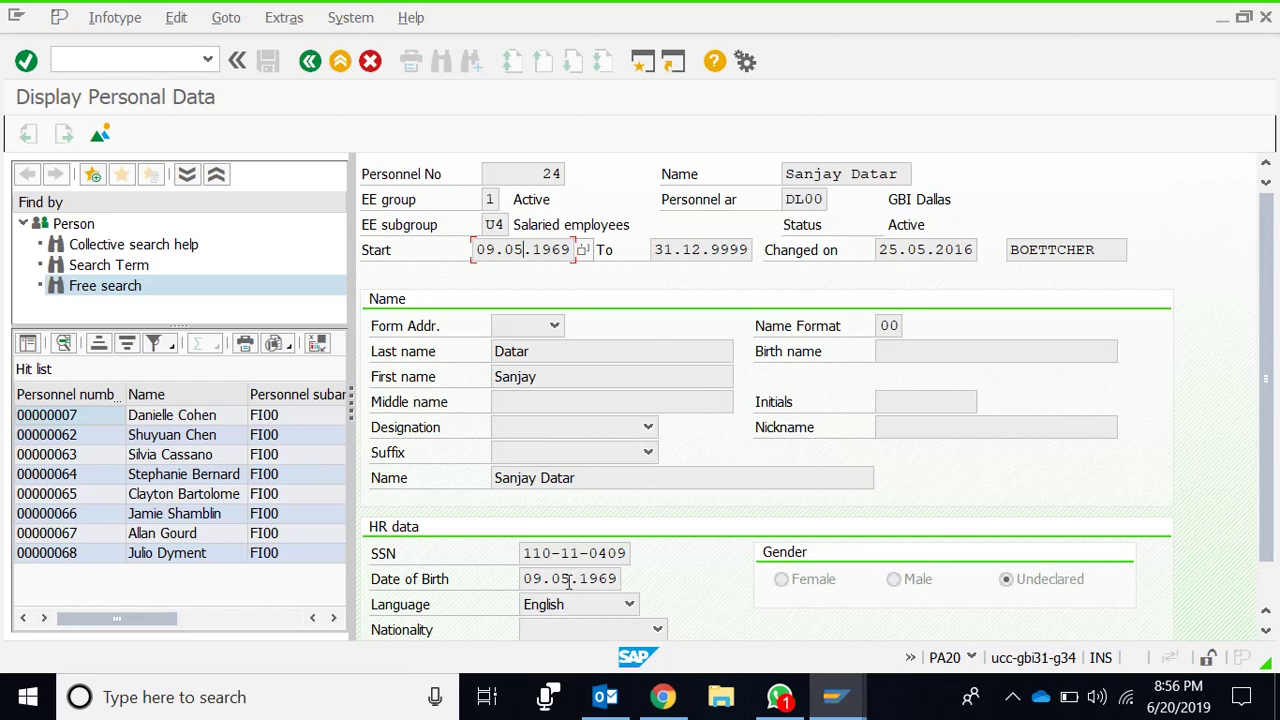
left_click(578, 552)
left_click(563, 578)
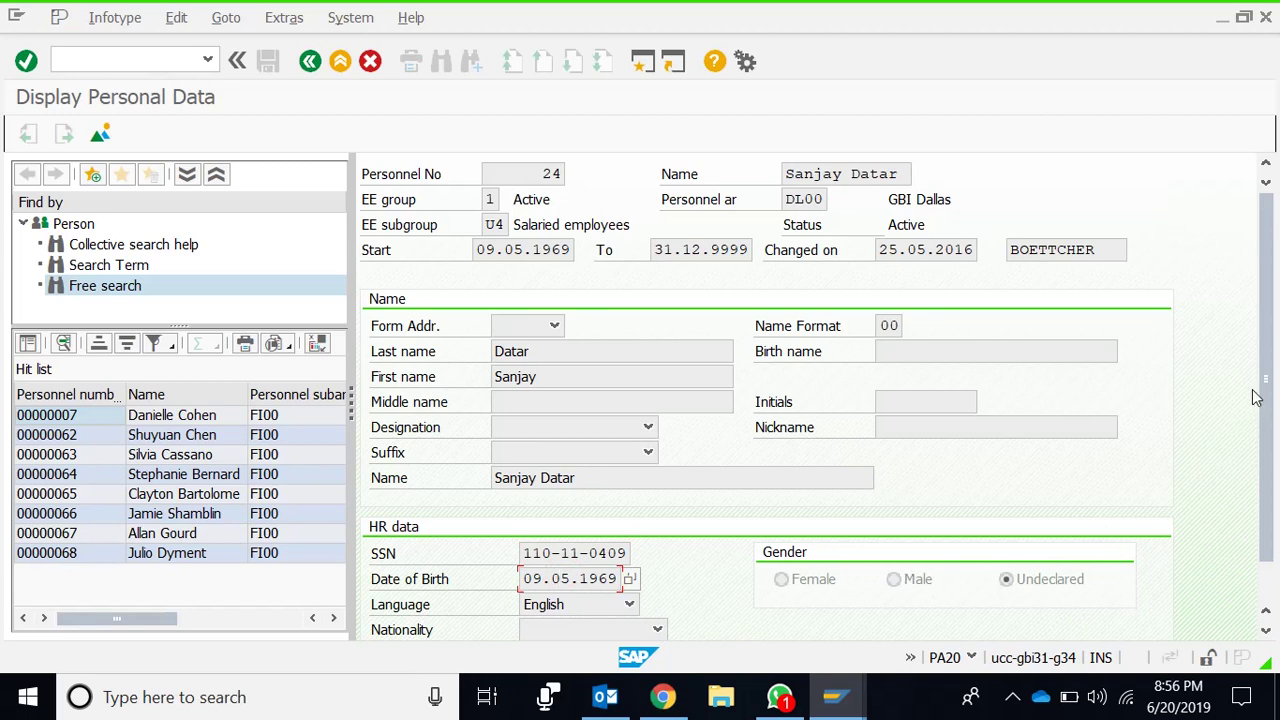
scroll(1266, 388, "down", 1)
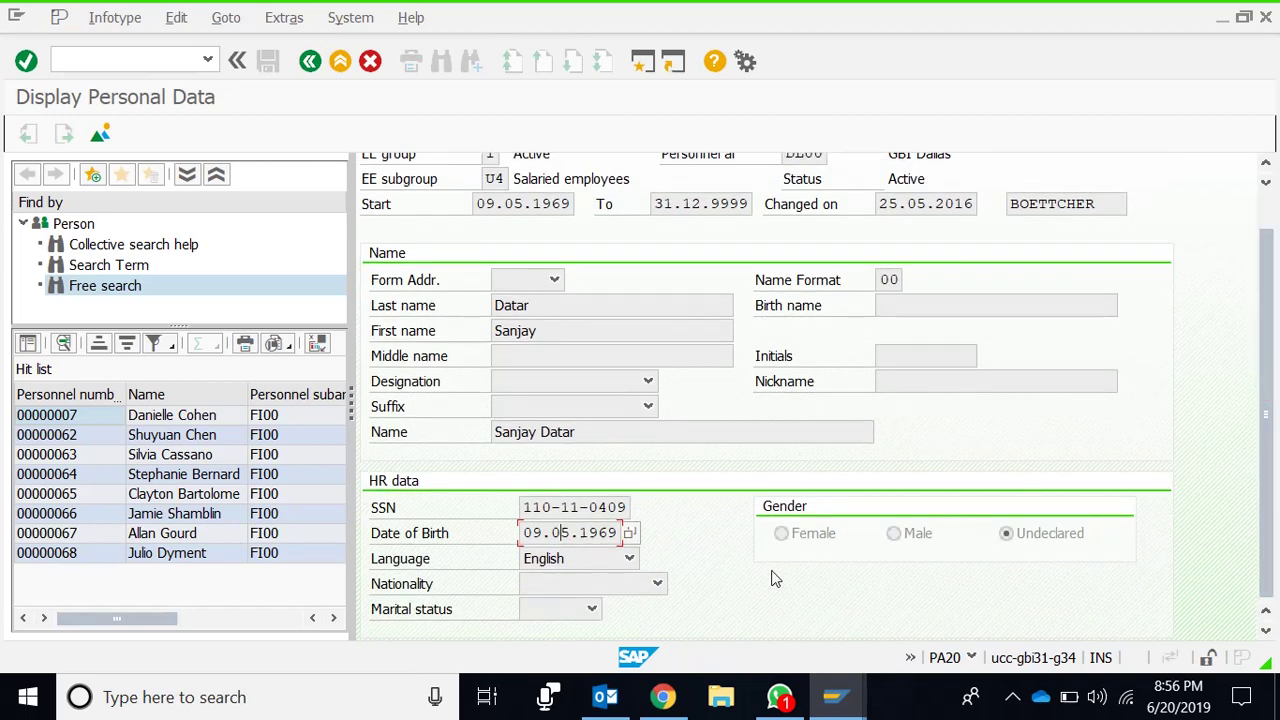
left_click(310, 61)
left_click(1011, 701)
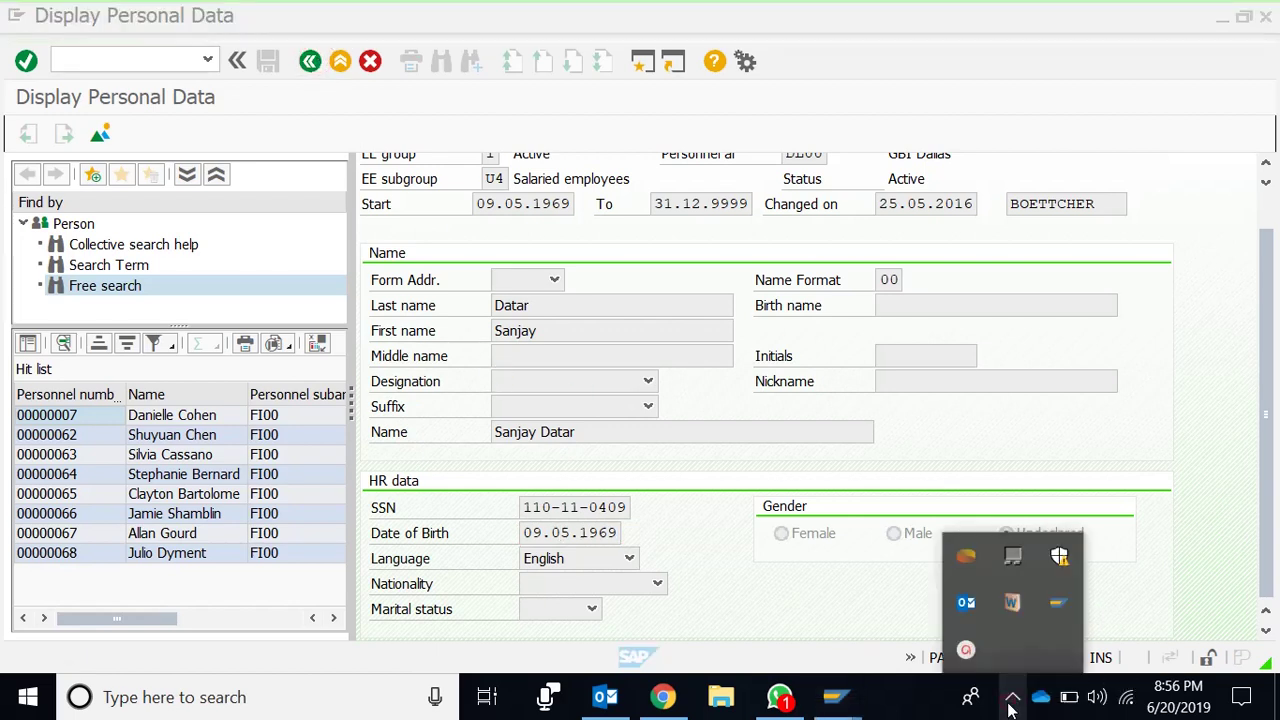
left_click(966, 651)
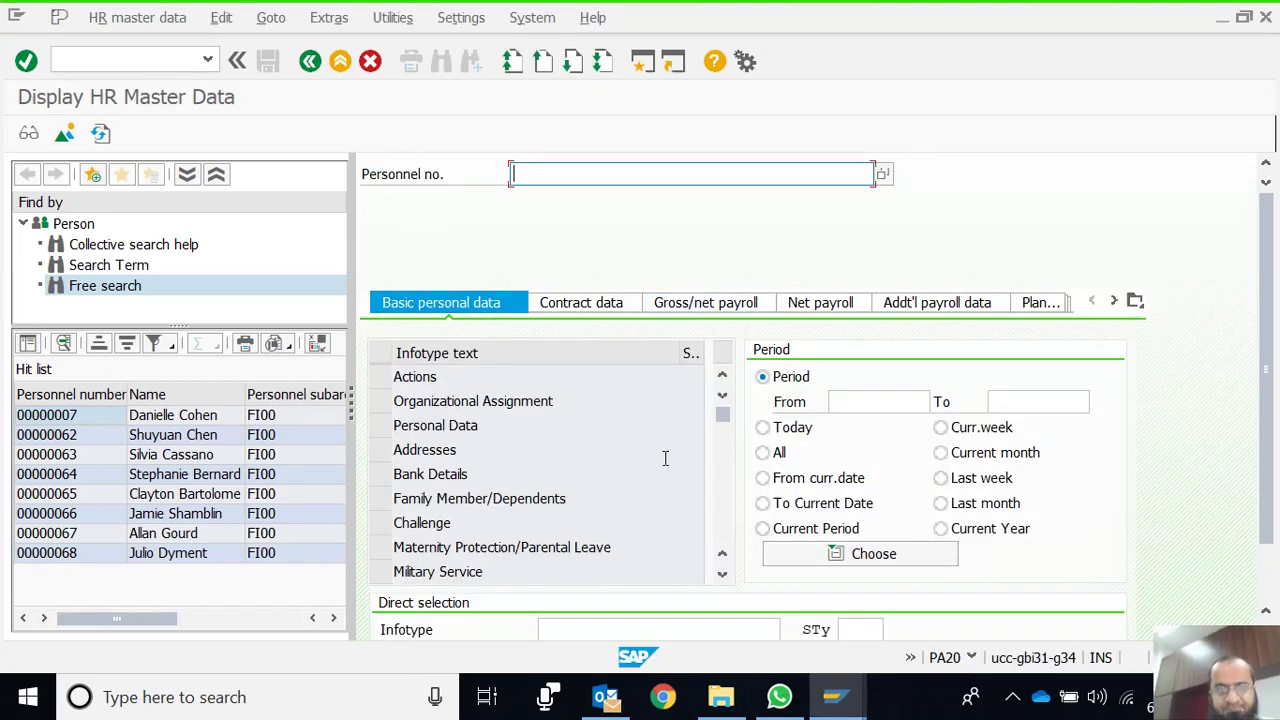
- Load a second employee's master data by entering the personnel number and display the Organizational Assignment infotype
left_click(605, 172)
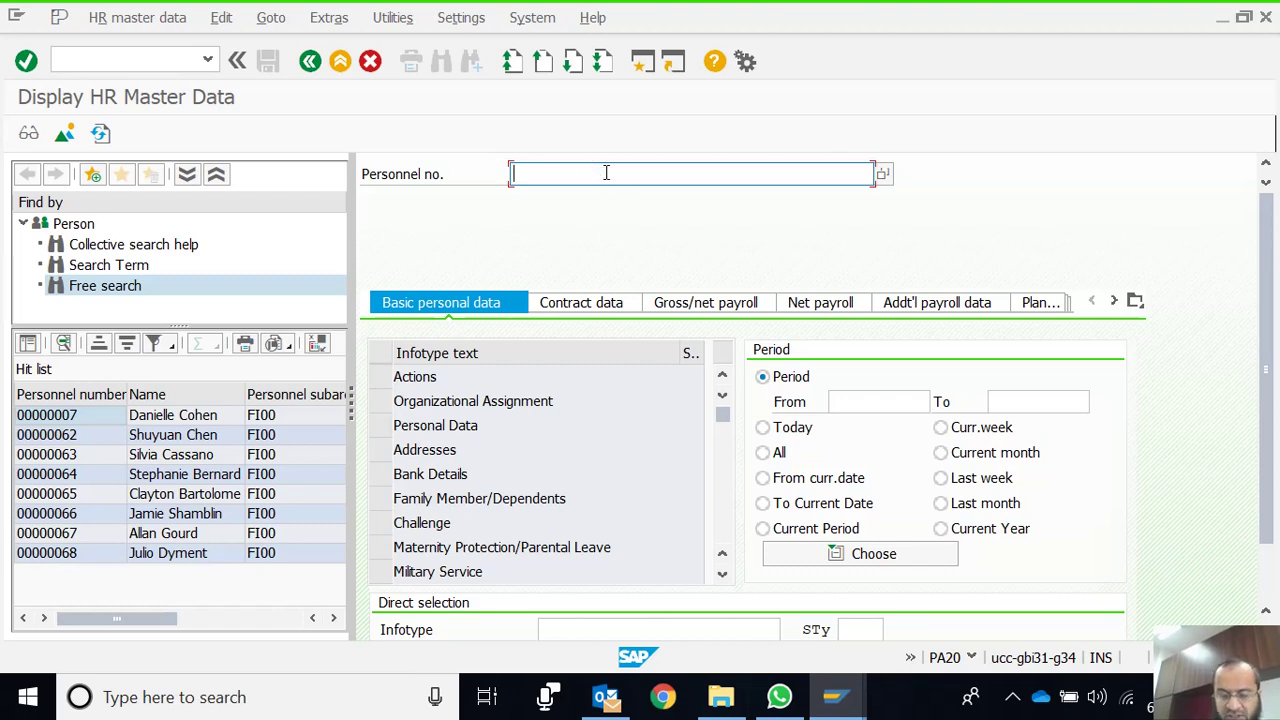
type("20")
key("Return")
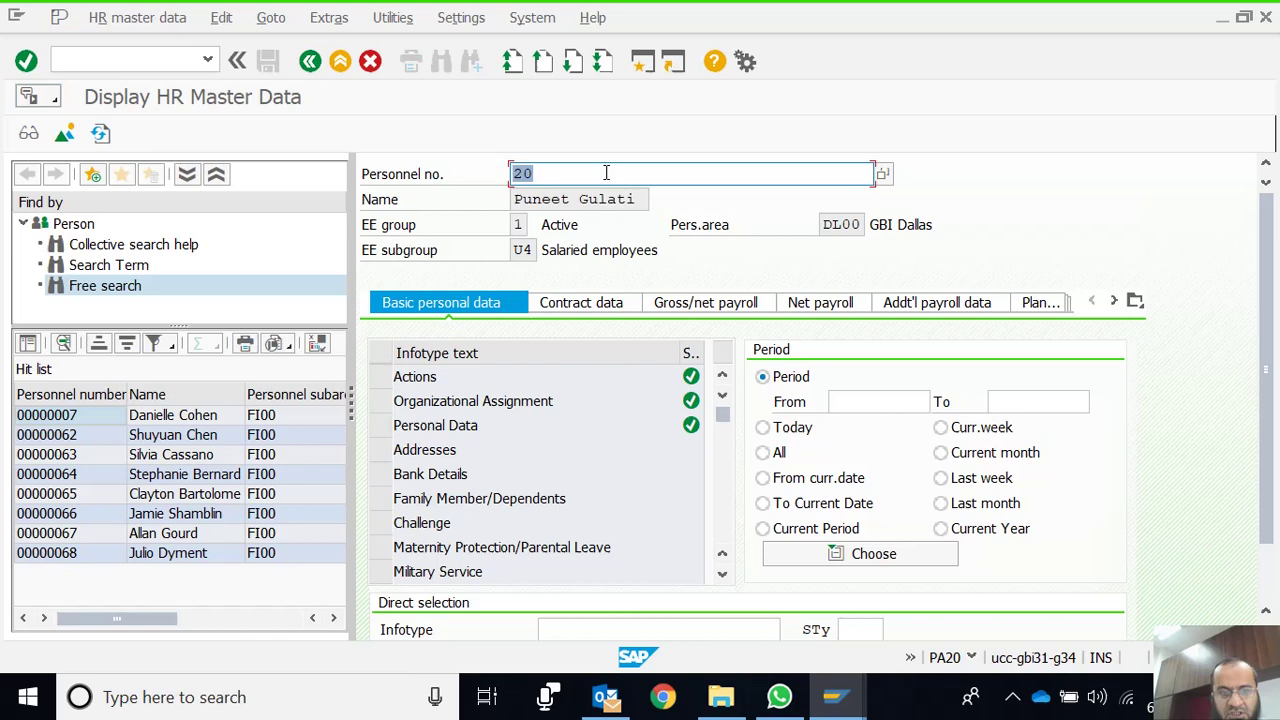
left_click(385, 404)
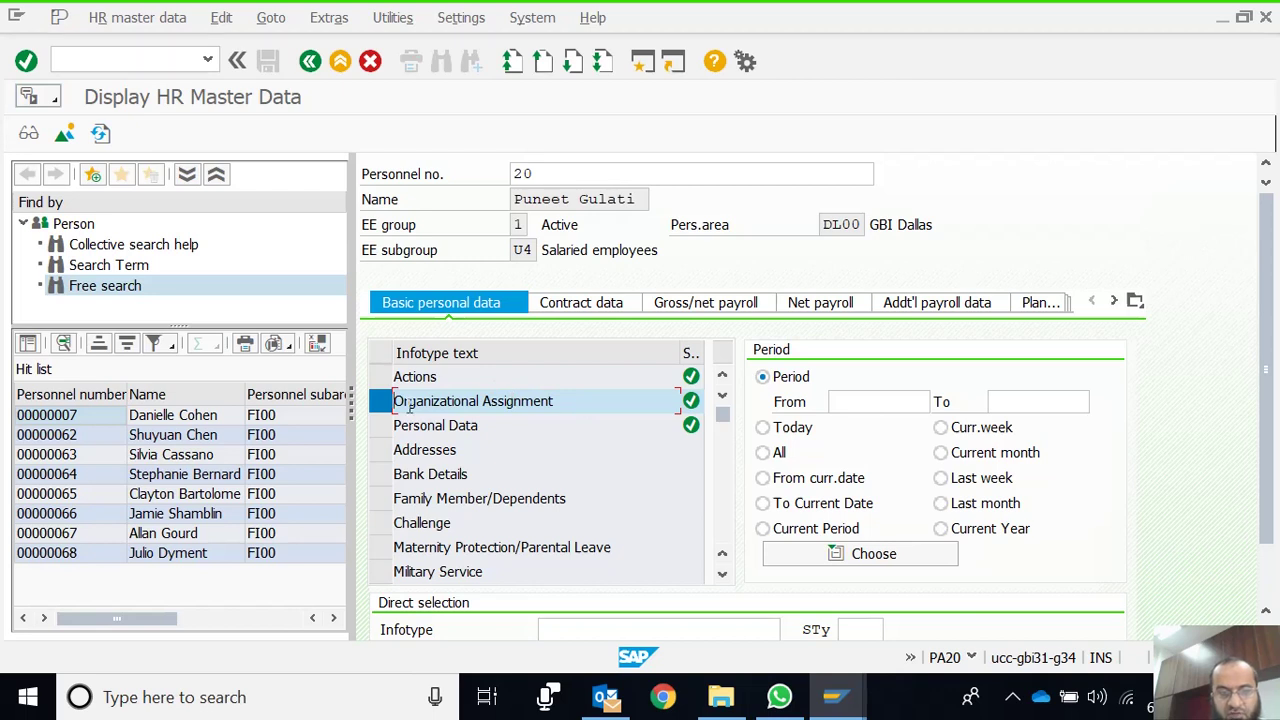
left_click(30, 133)
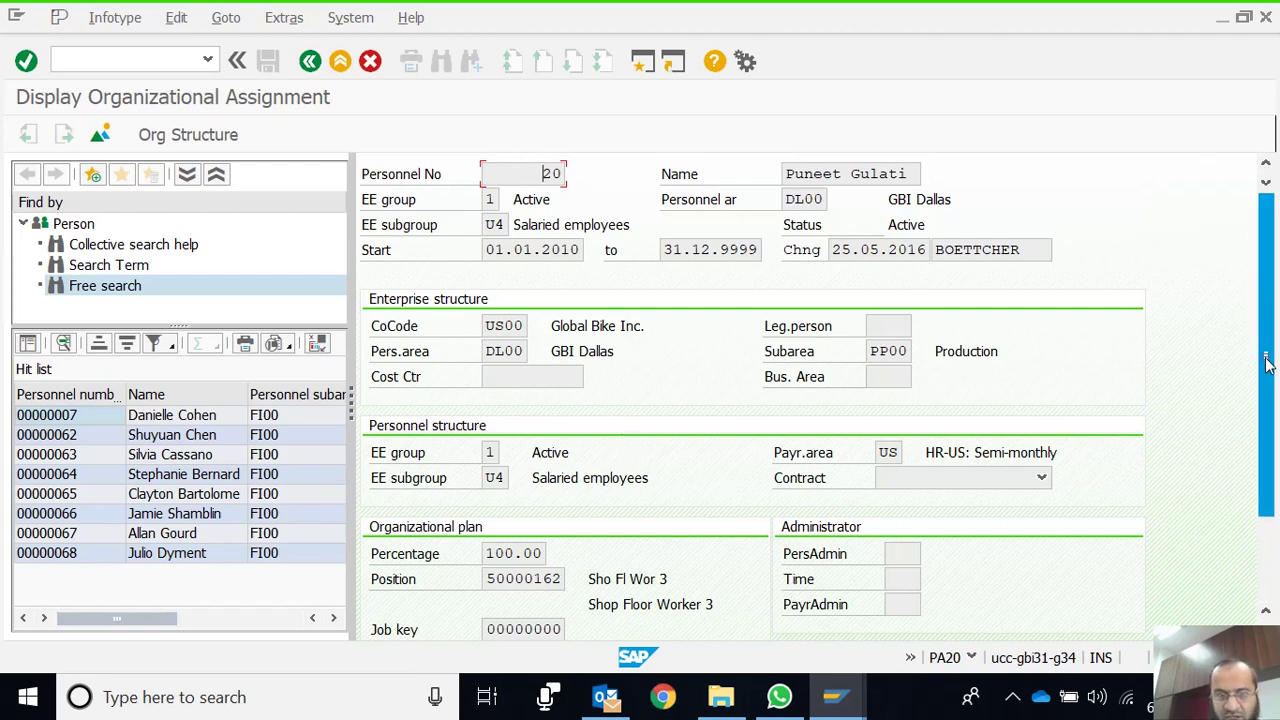
- Examine the company code and personnel area with their descriptions in the Enterprise structure section
scroll(1267, 360, "down", 3)
scroll(1267, 360, "up", 2)
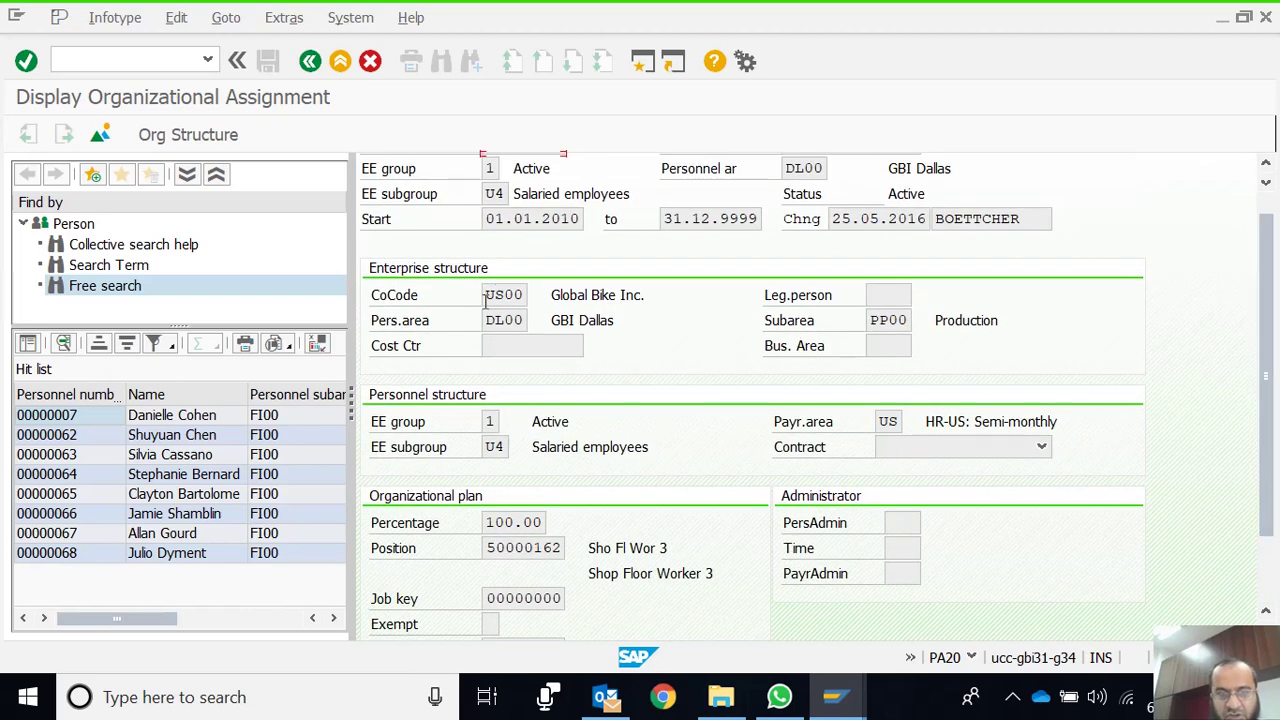
double_click(503, 295)
left_click_drag(549, 295, 695, 298)
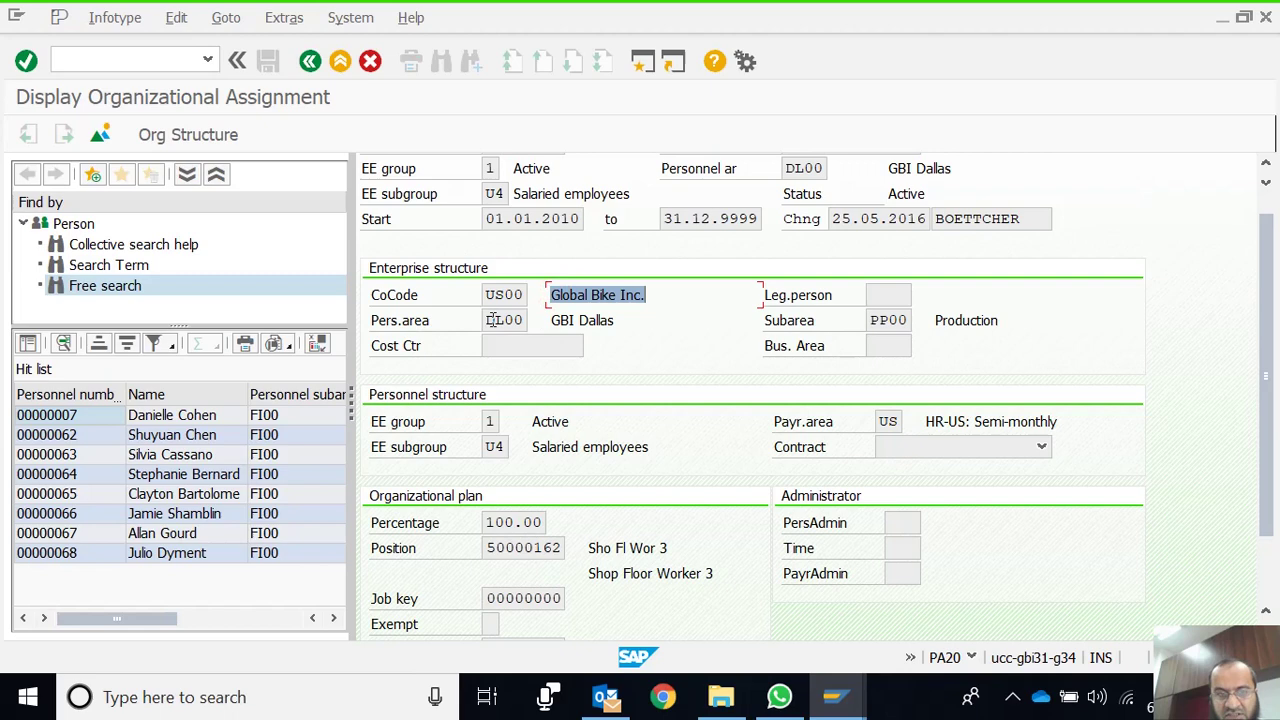
double_click(491, 320)
left_click_drag(549, 320, 638, 320)
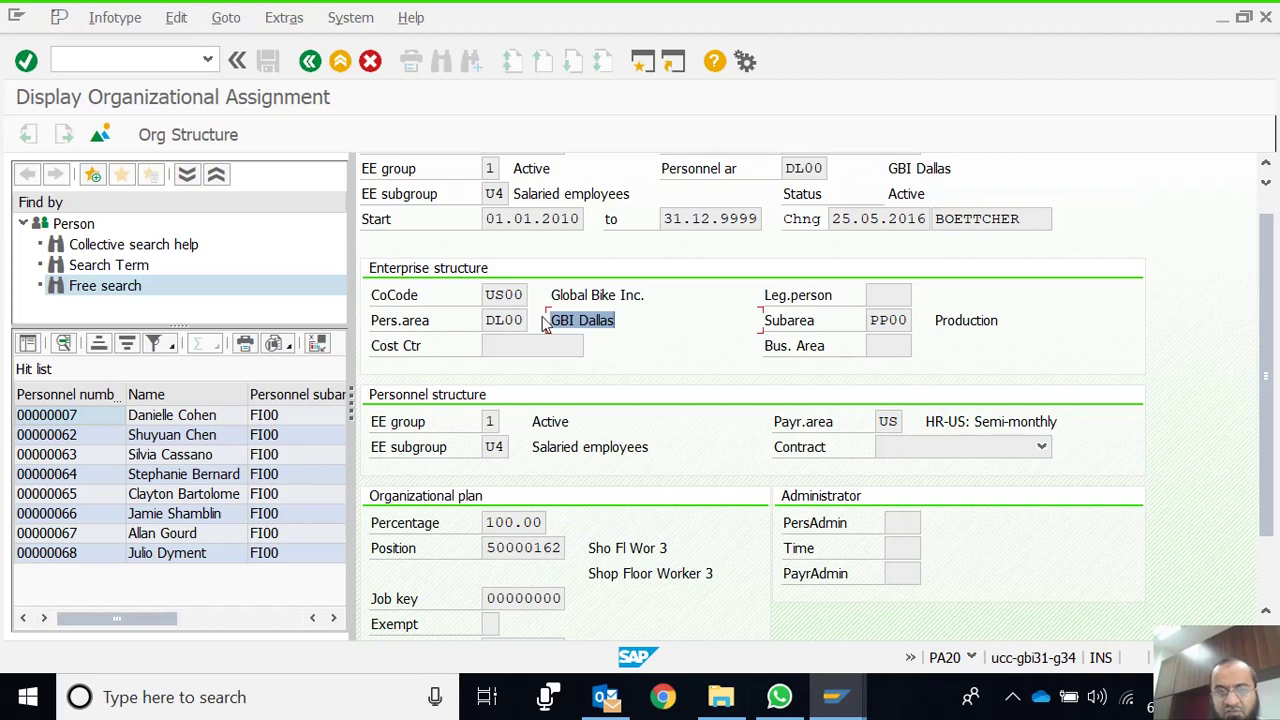
- Examine the position number and its titles in the Organizational plan section, and return to the master data selection
left_click_drag(1272, 298, 1273, 377)
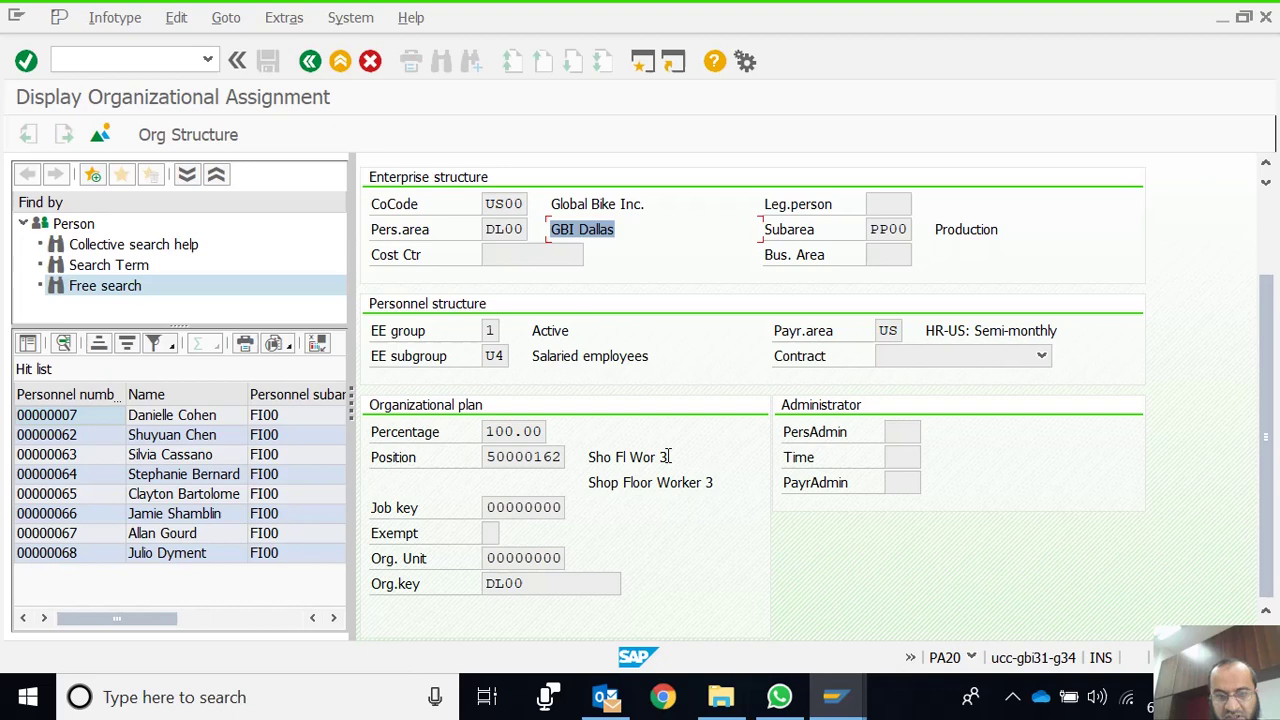
left_click(591, 457)
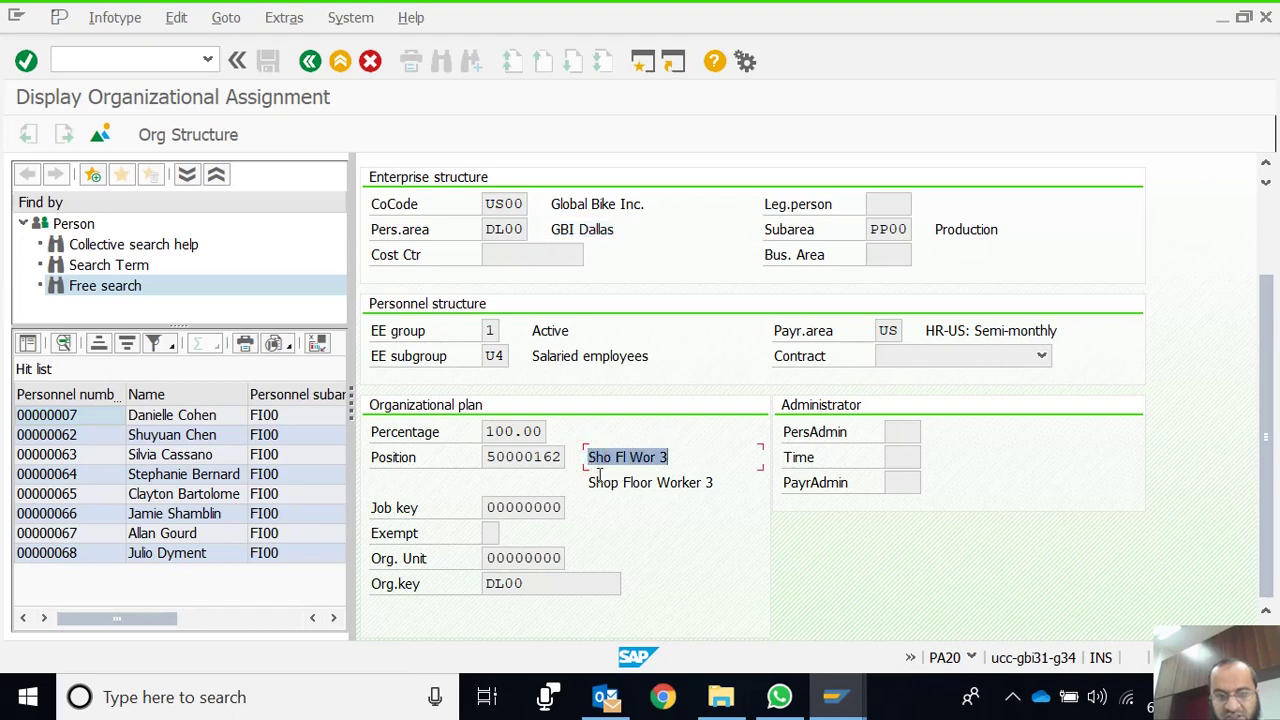
left_click(602, 481)
left_click_drag(588, 482, 716, 482)
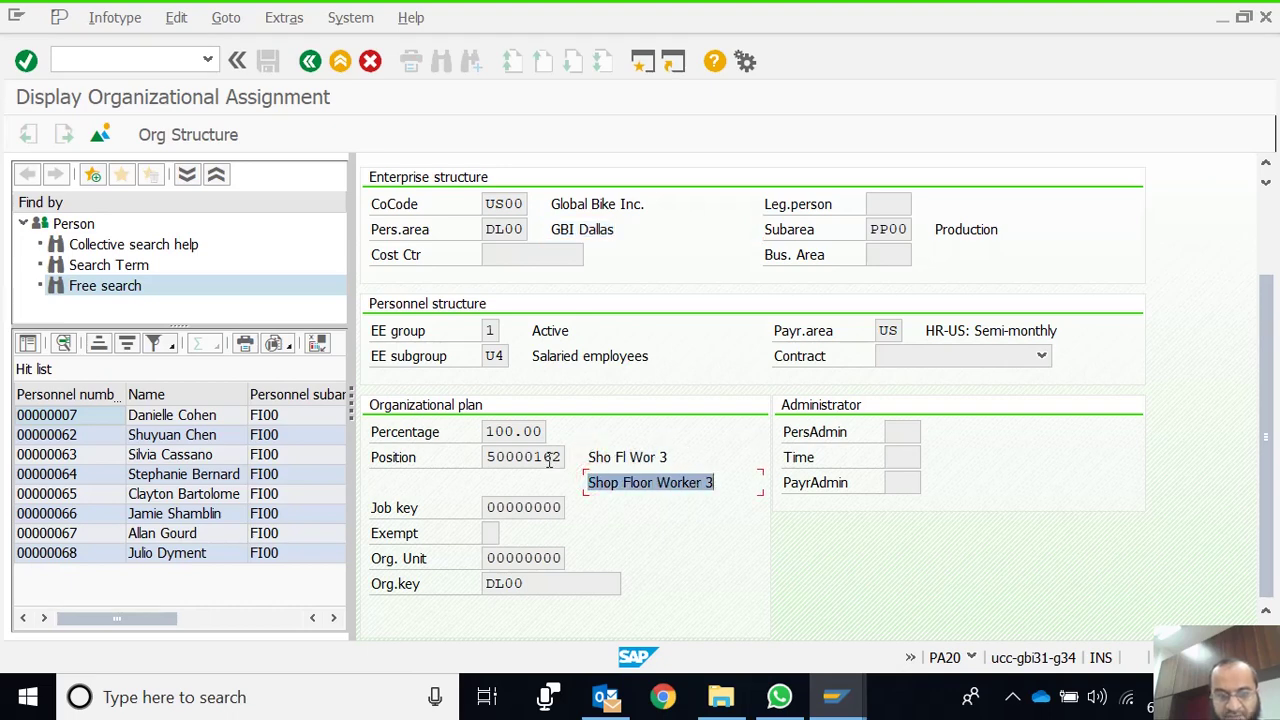
left_click_drag(490, 459, 562, 458)
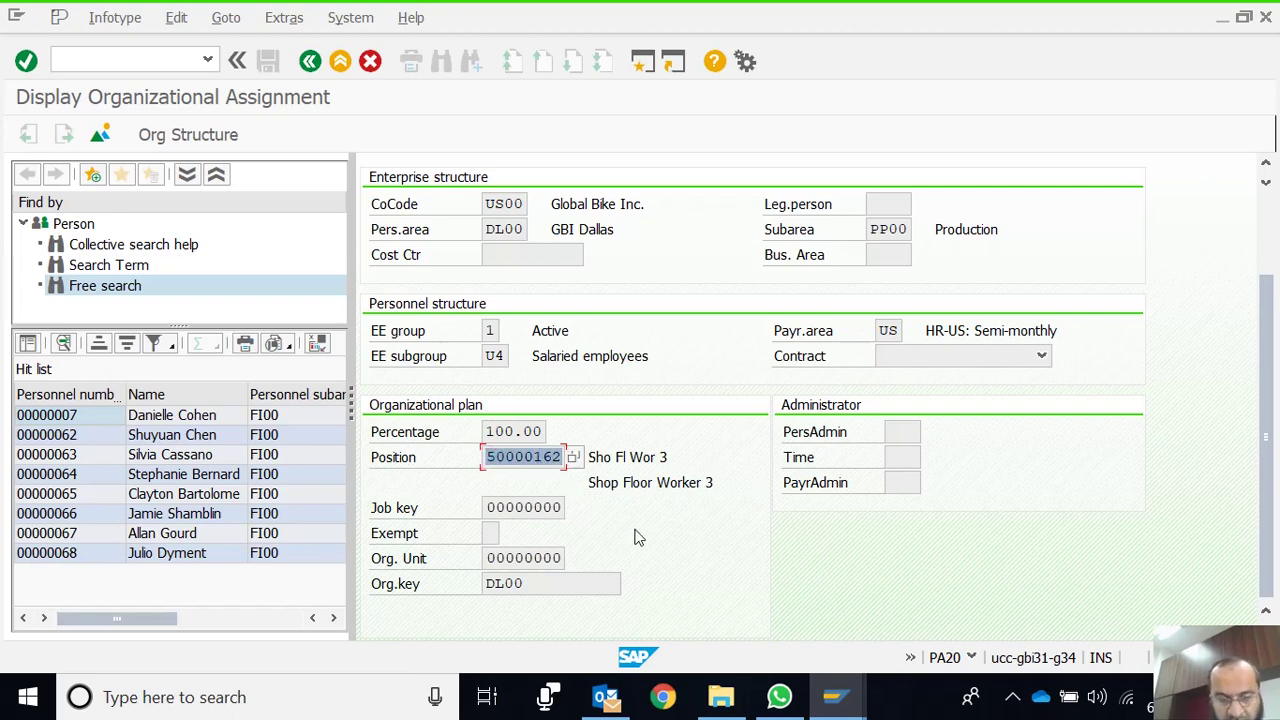
left_click(309, 64)
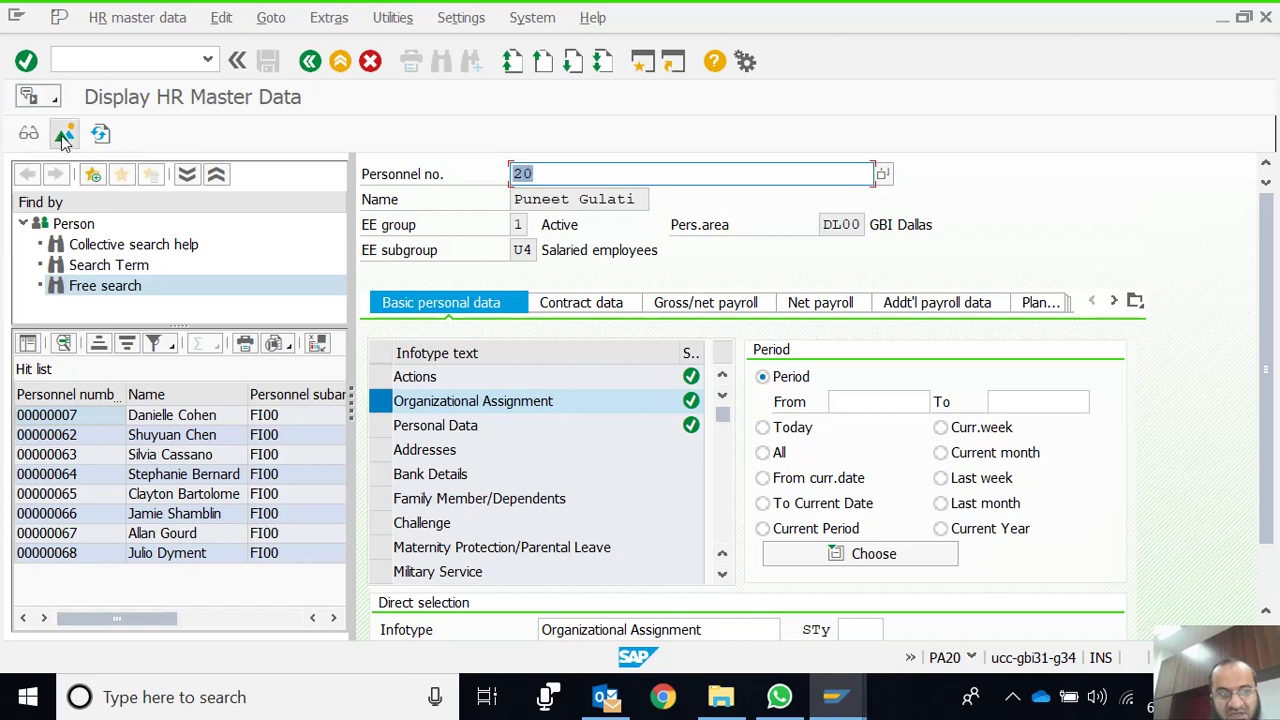
- View the overview list of the employee's Organizational Assignment records and return to the master data selection
left_click(63, 136)
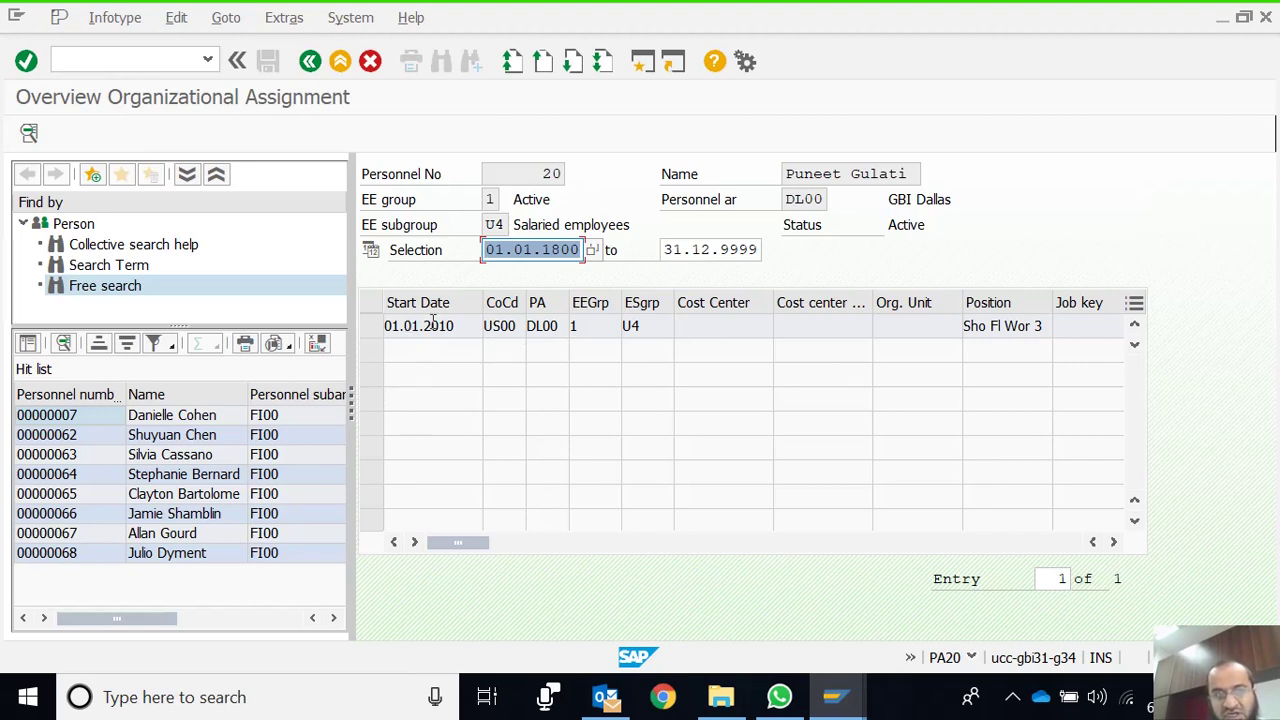
left_click(310, 62)
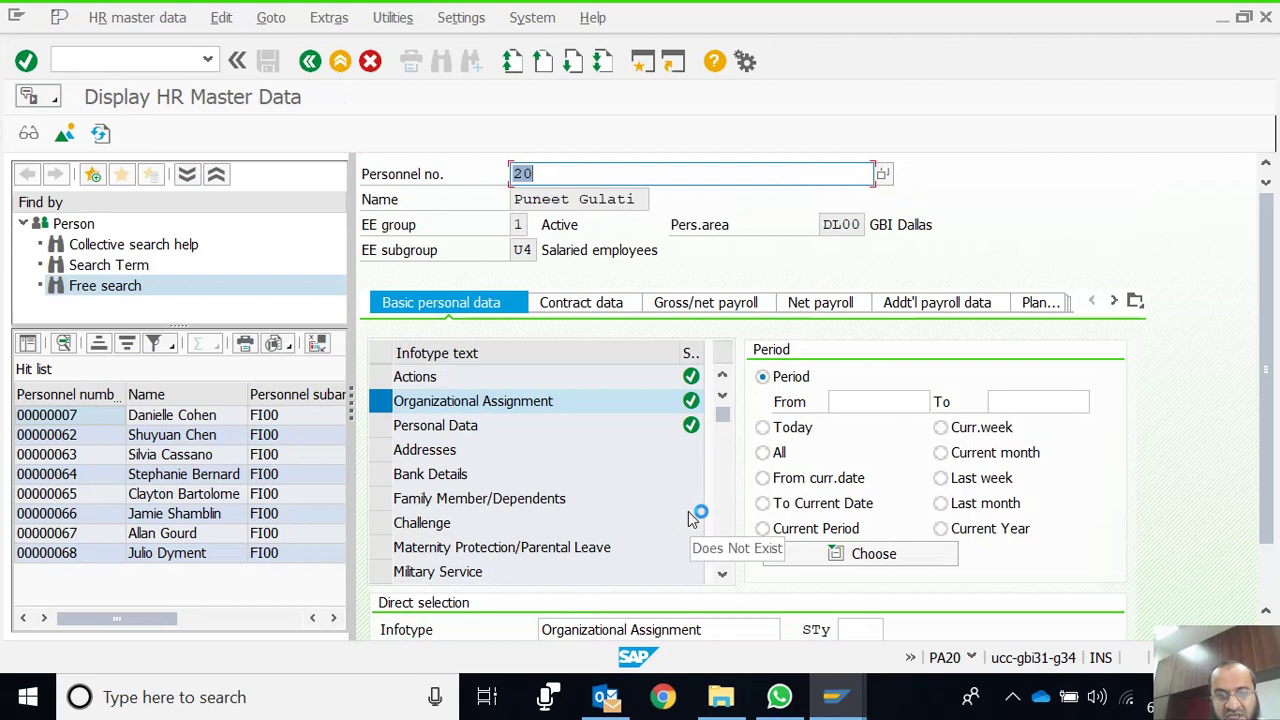
- Display the employee's Basic Pay infotype from the gross/net payroll infotypes
left_click(745, 302)
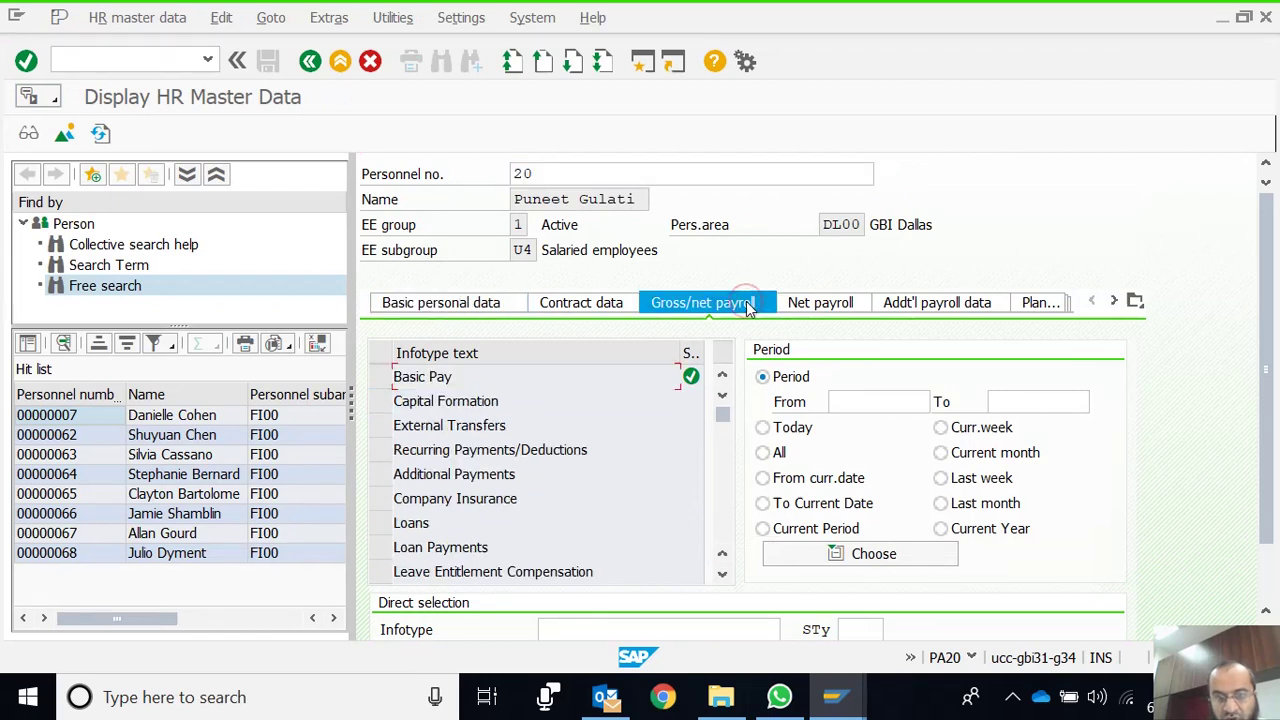
left_click(384, 374)
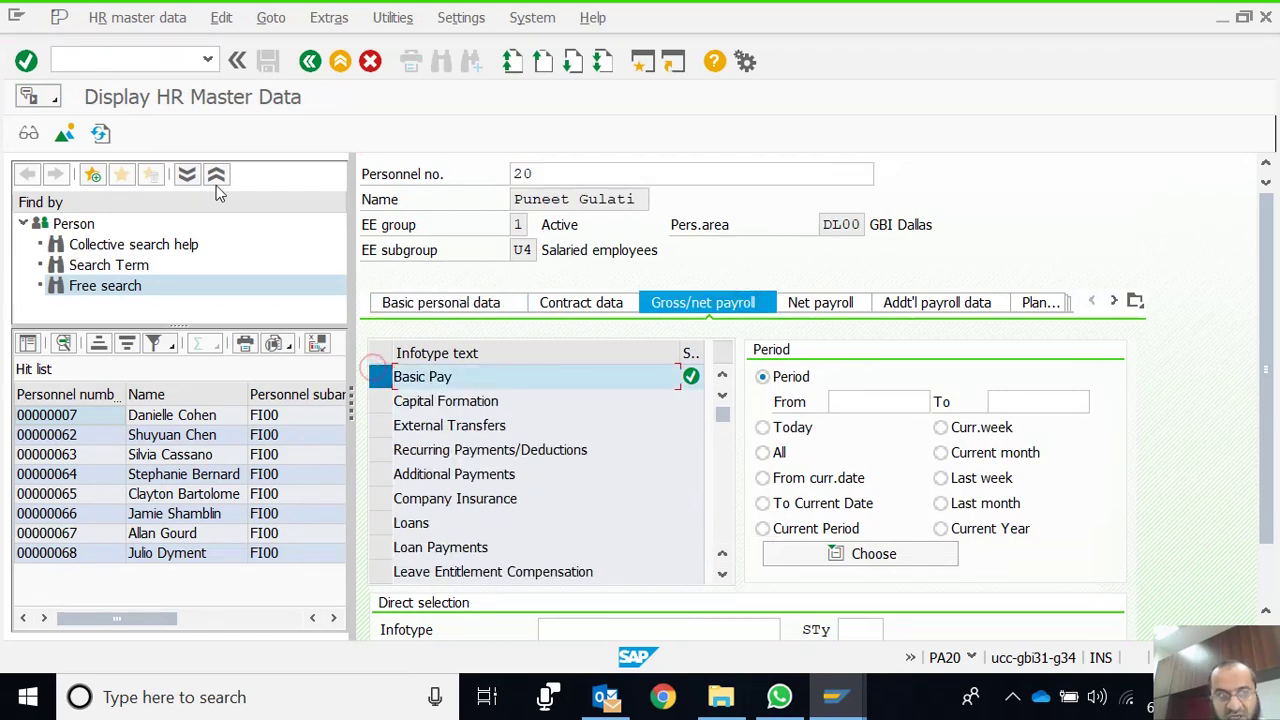
left_click(30, 133)
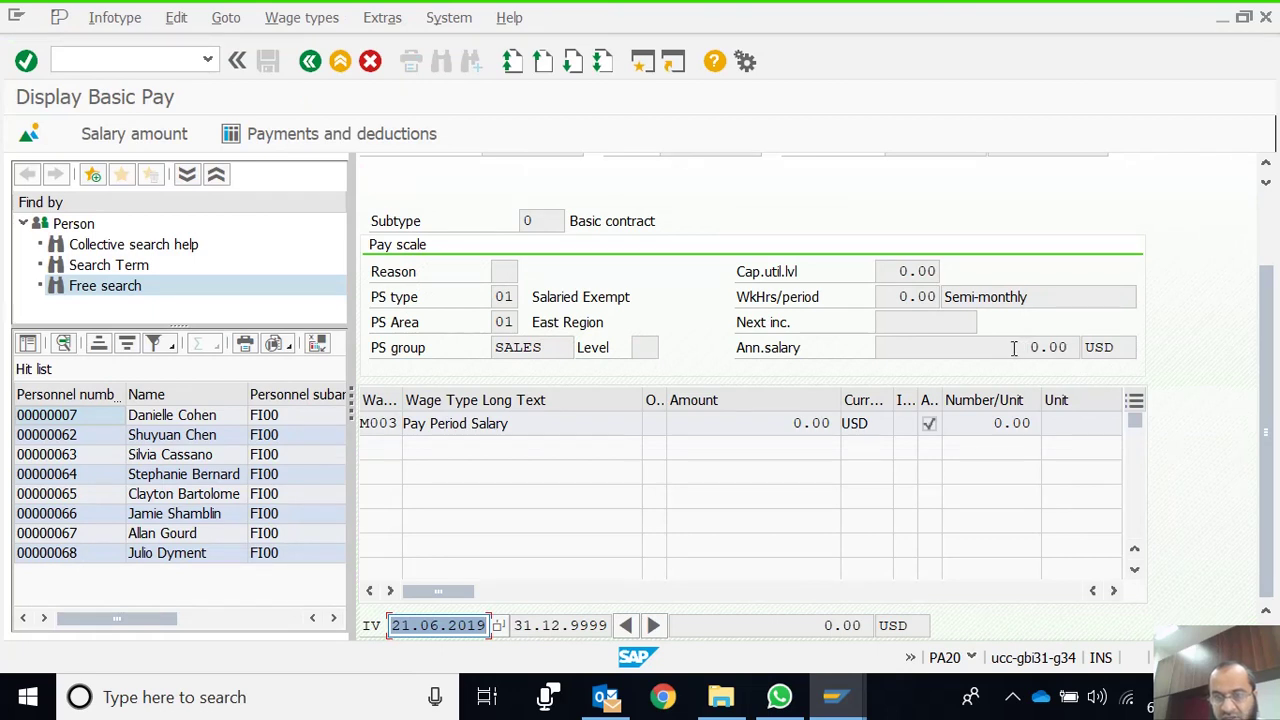
- Examine the annual salary and the Pay Period Salary amount, and return to the master data selection
left_click_drag(1013, 347, 1085, 350)
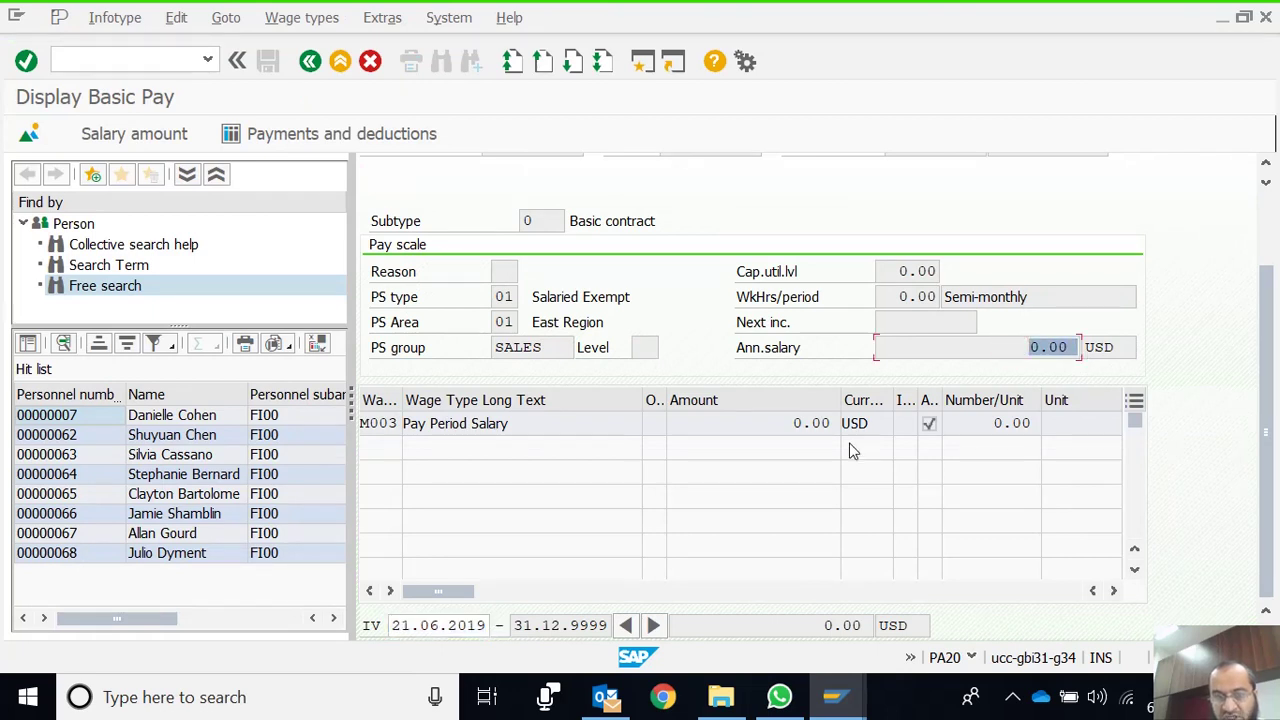
double_click(770, 423)
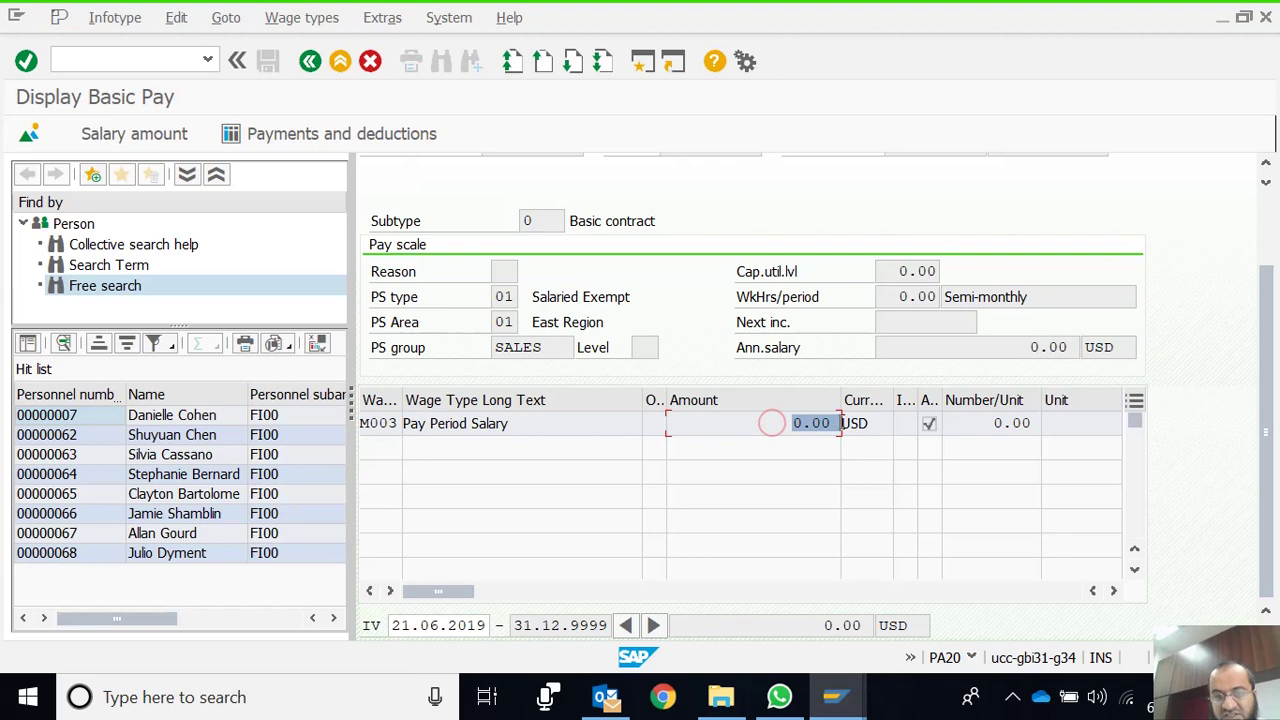
left_click(312, 61)
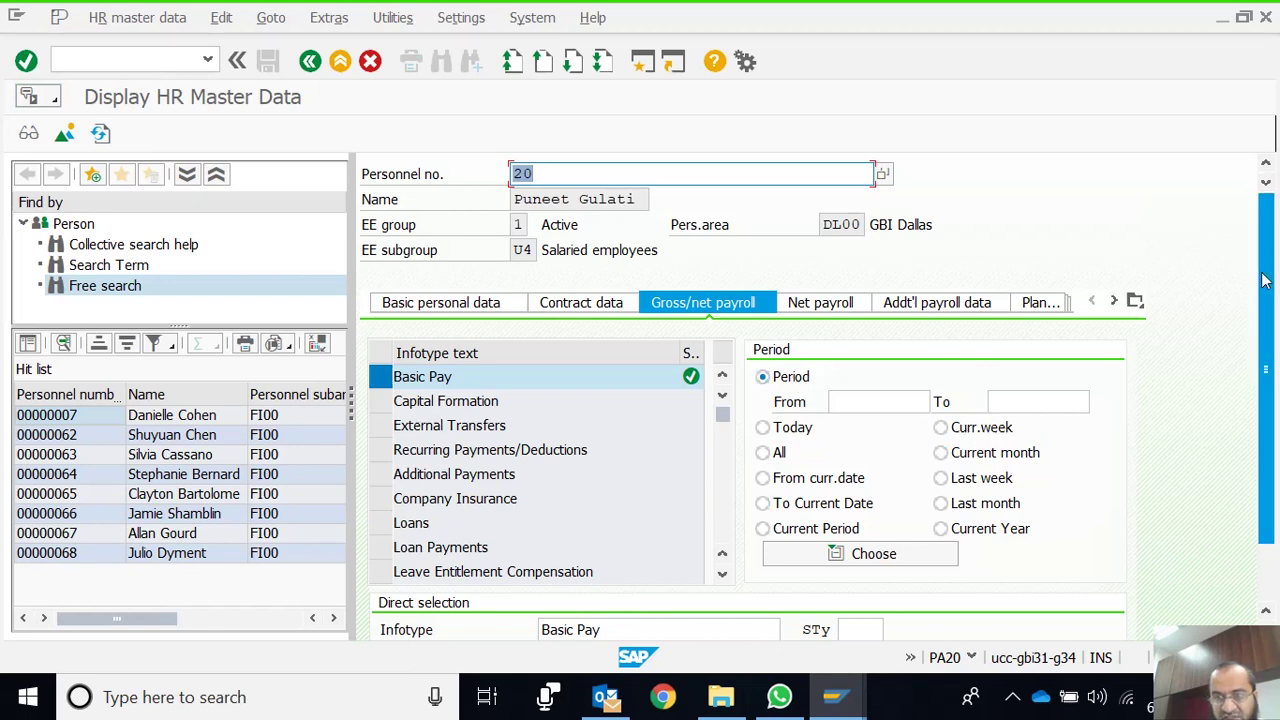
- View the list of infotypes available for direct selection with the employee loaded, and close it without choosing one
scroll(1263, 283, "down", 1)
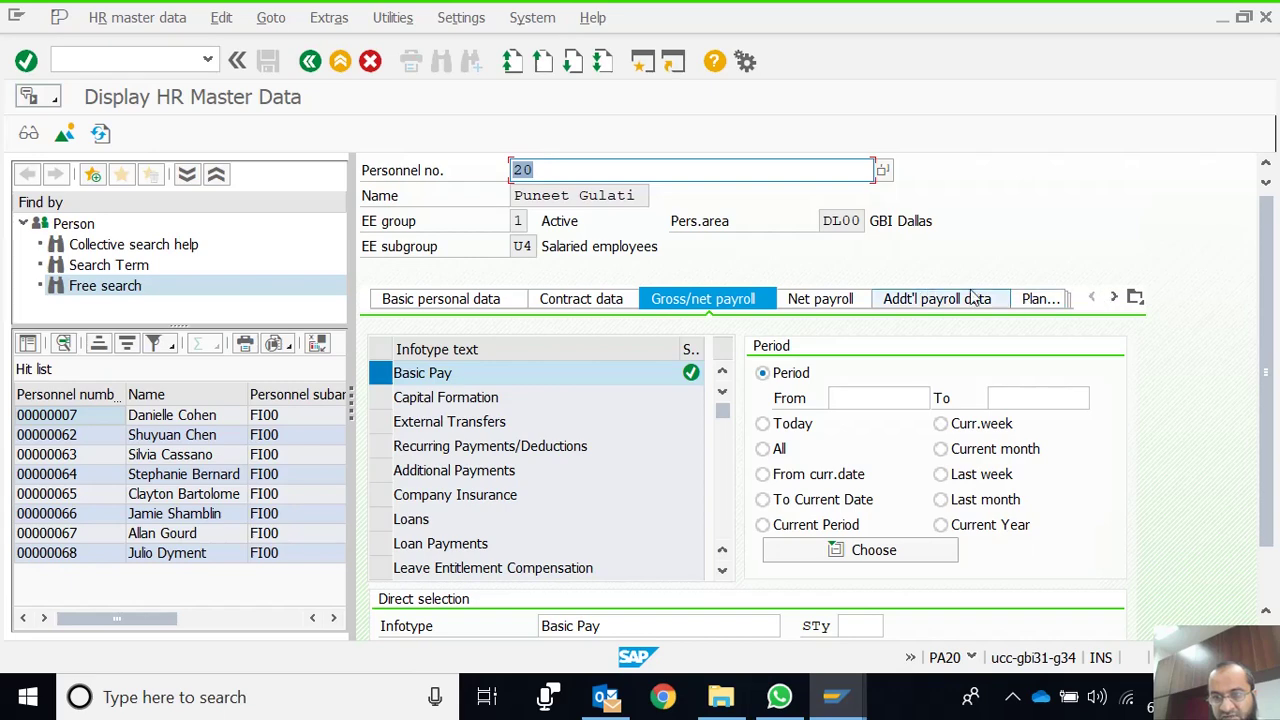
scroll(1268, 212, "down", 3)
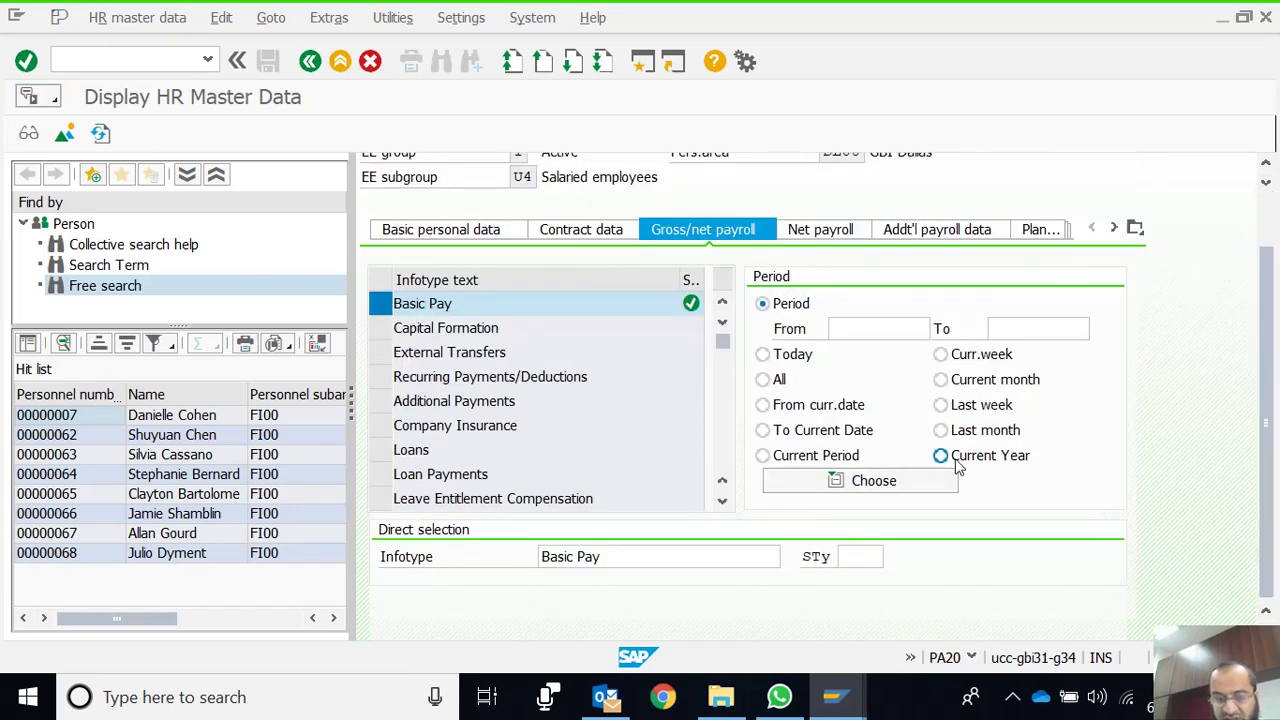
left_click(636, 560)
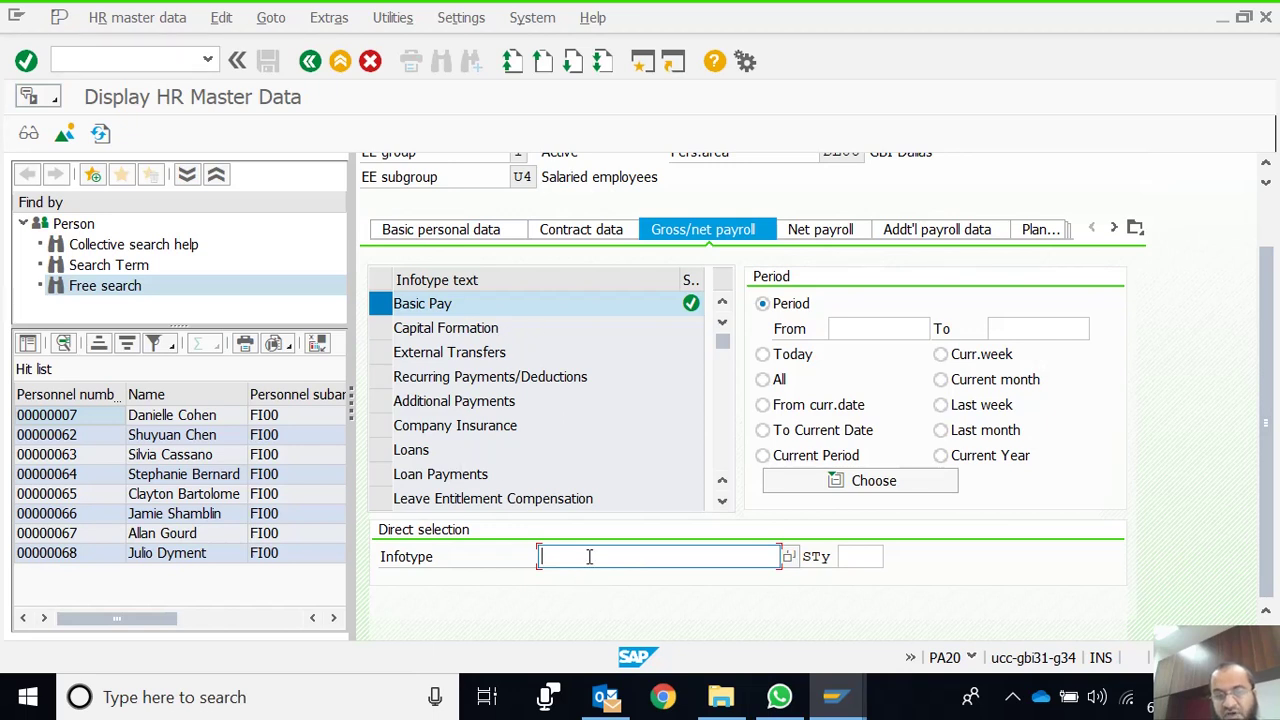
key("Return")
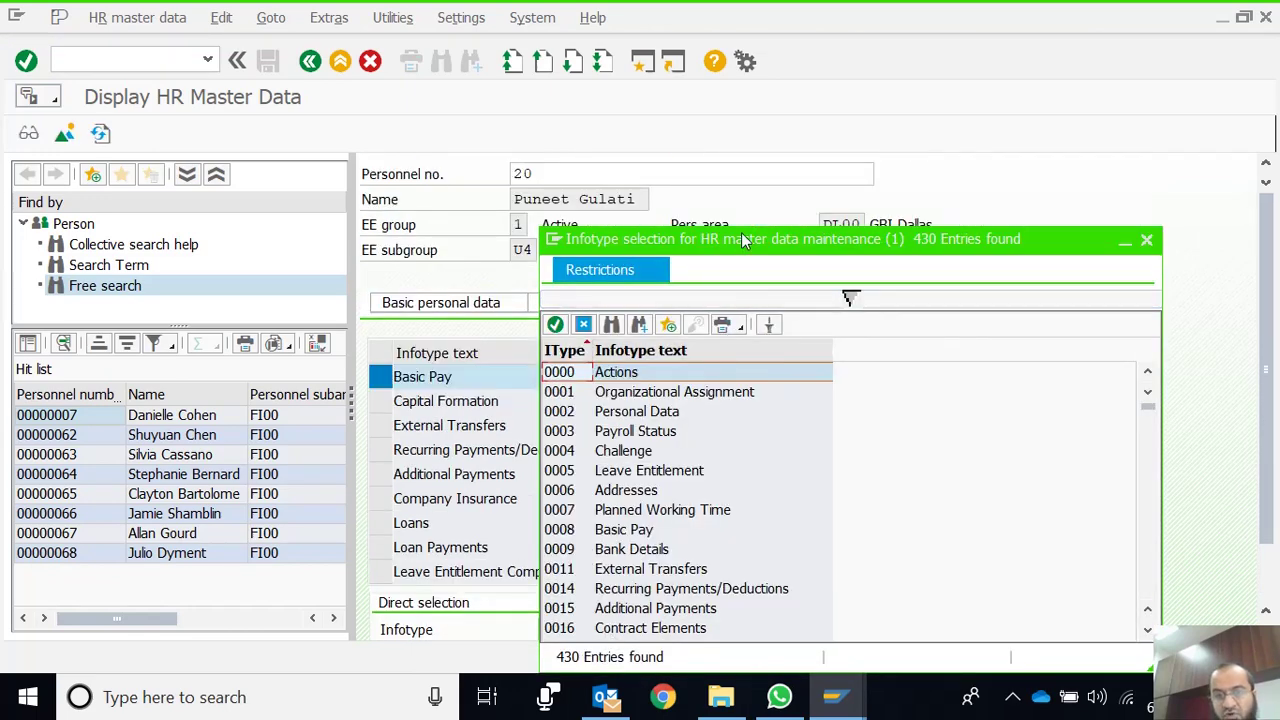
left_click(558, 174)
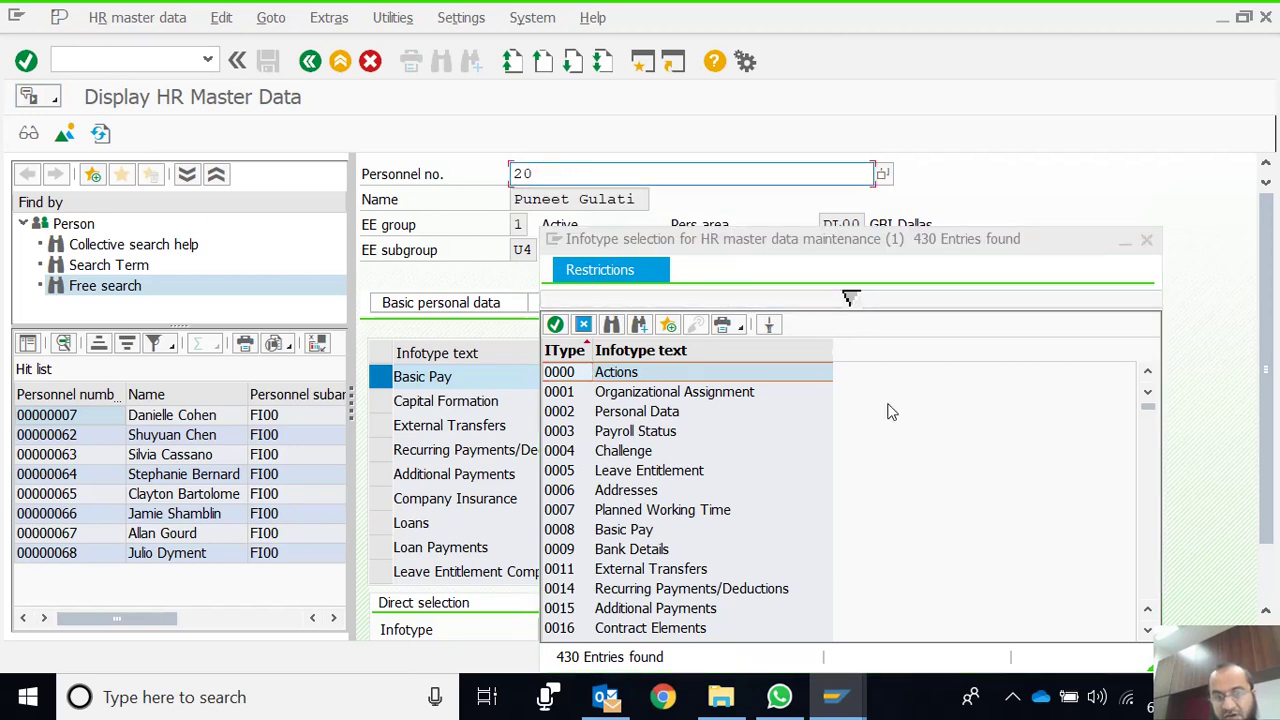
left_click(1145, 243)
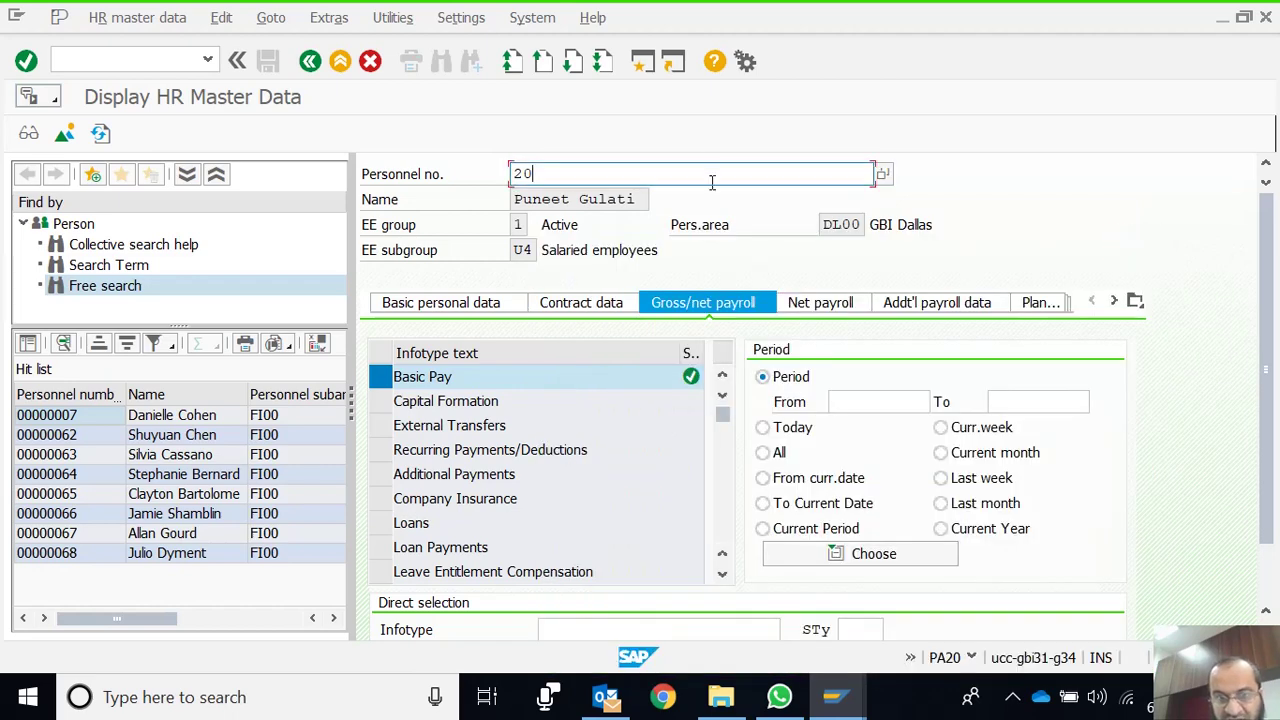
- Clear the personnel number from the master data selection
key("BackSpace")
key("BackSpace")
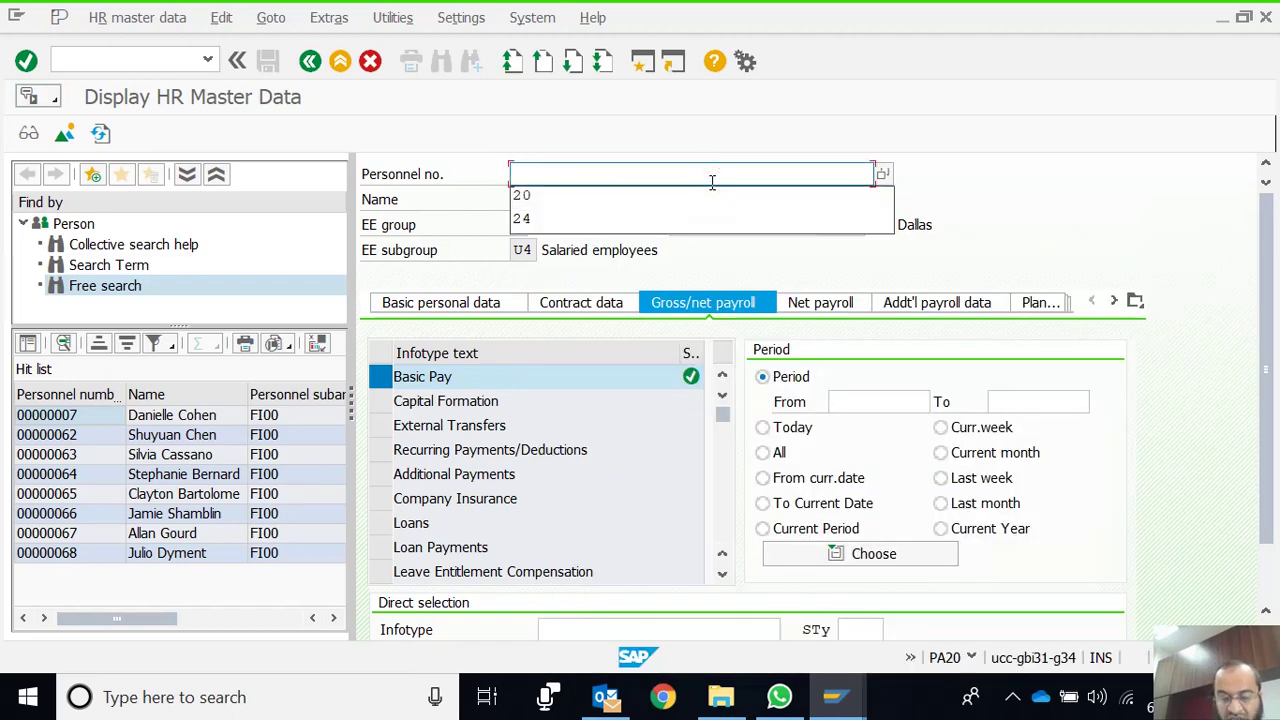
key("Return")
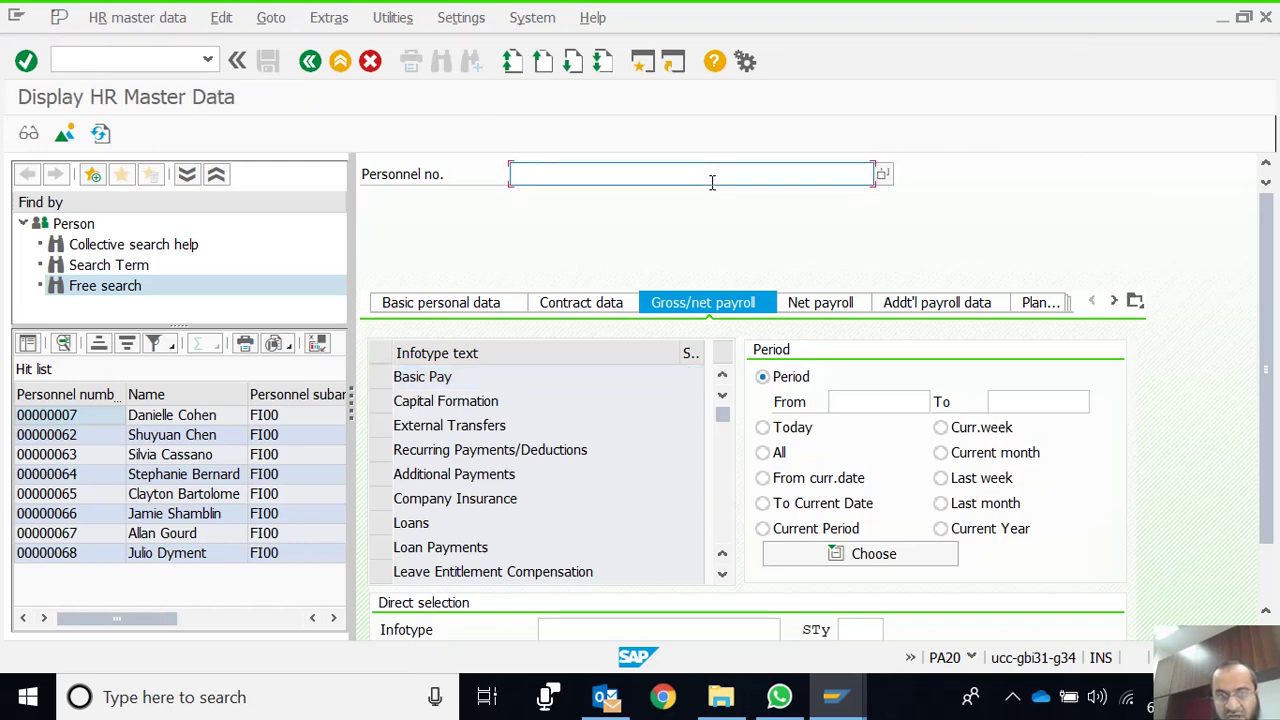
- List the infotypes for direct selection without an employee loaded, sorting them by infotype text and by infotype number
left_click(598, 626)
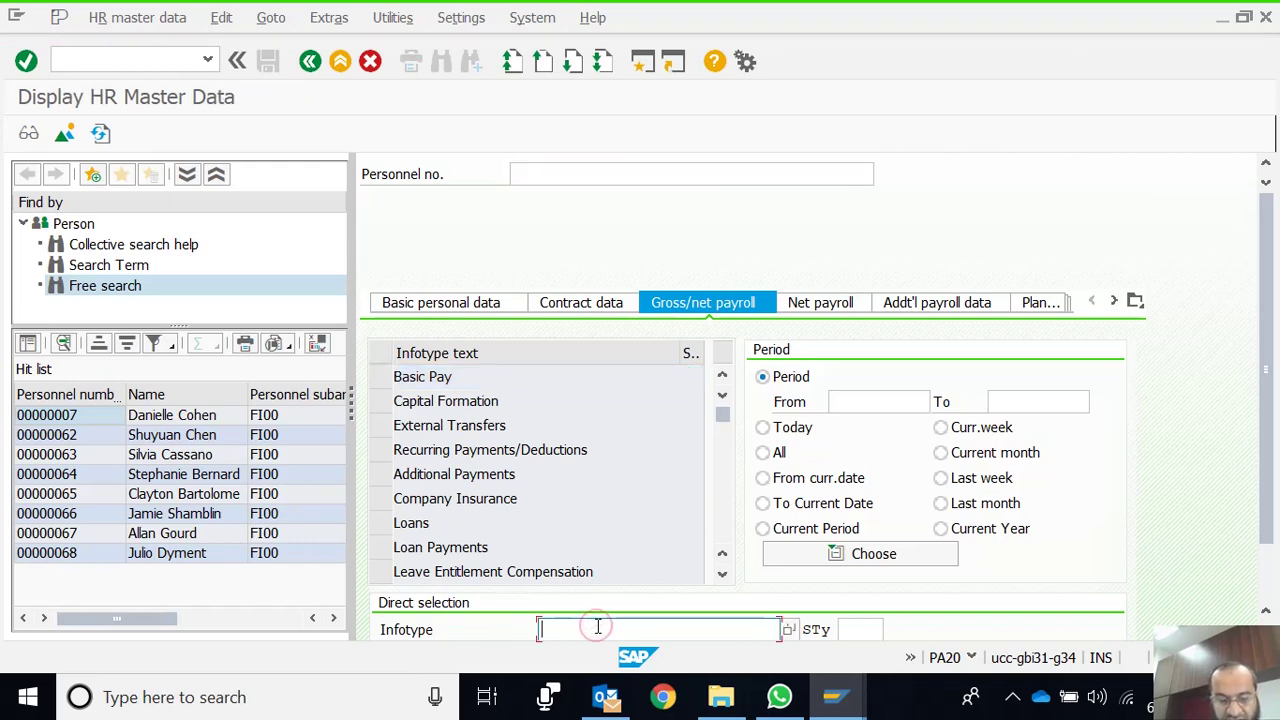
key("Return")
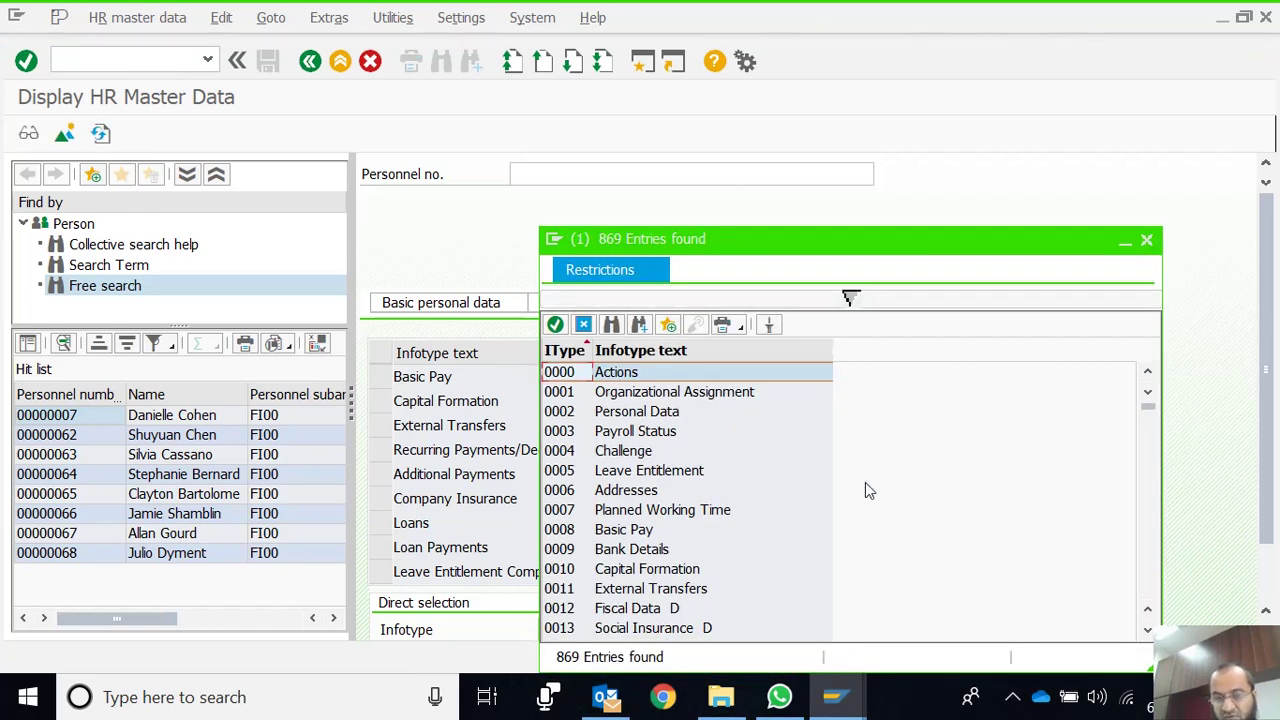
left_click(734, 346)
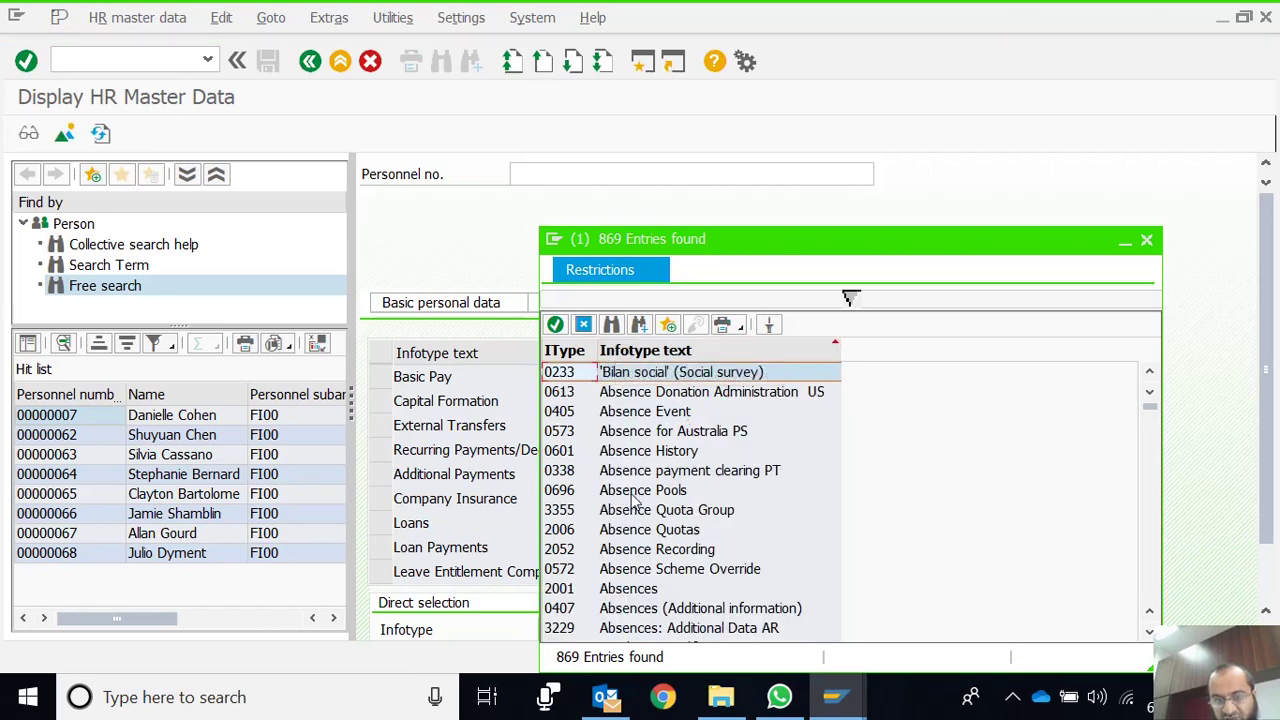
left_click(566, 350)
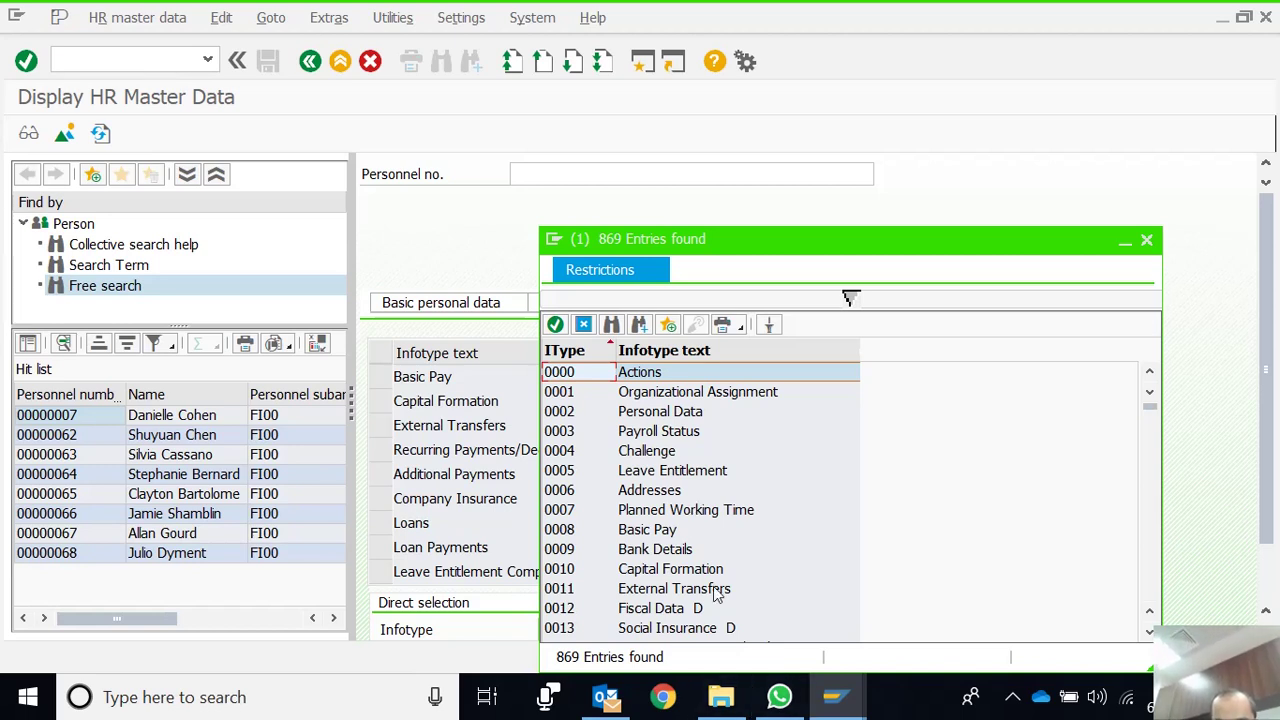
- Try to select infotype 0005 Leave Entitlement directly without a personnel number
double_click(713, 472)
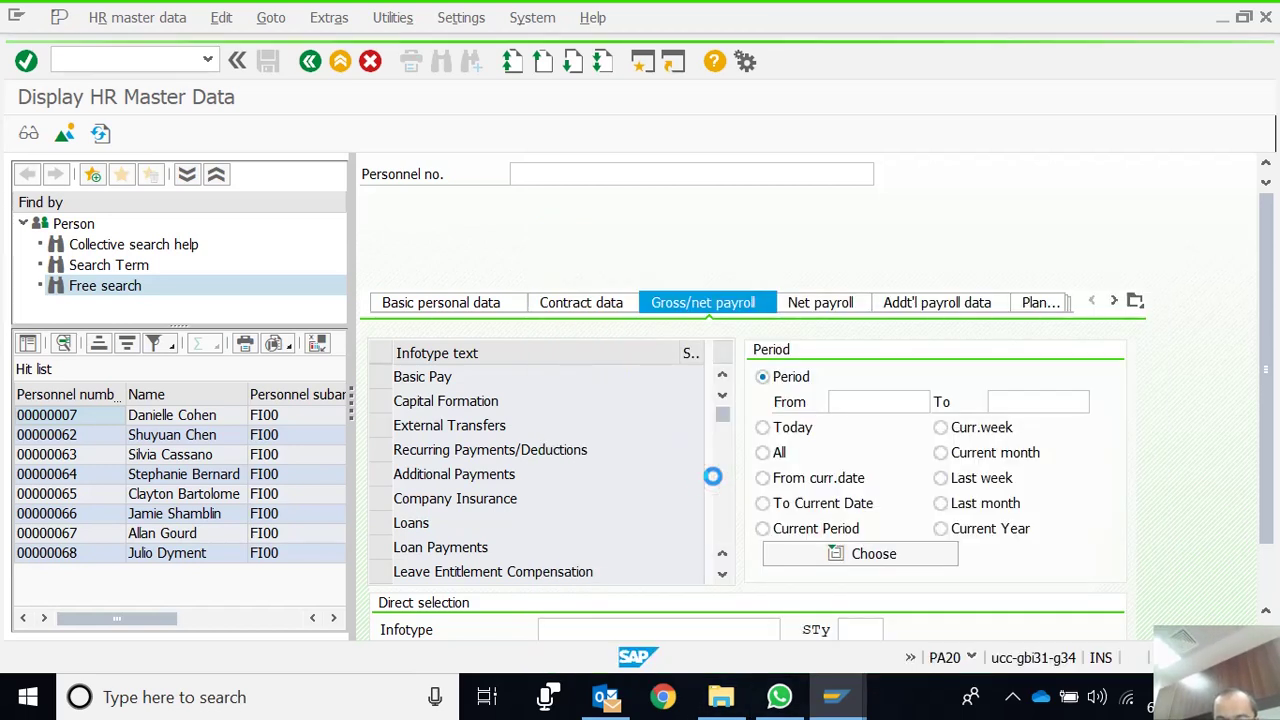
left_click(650, 600)
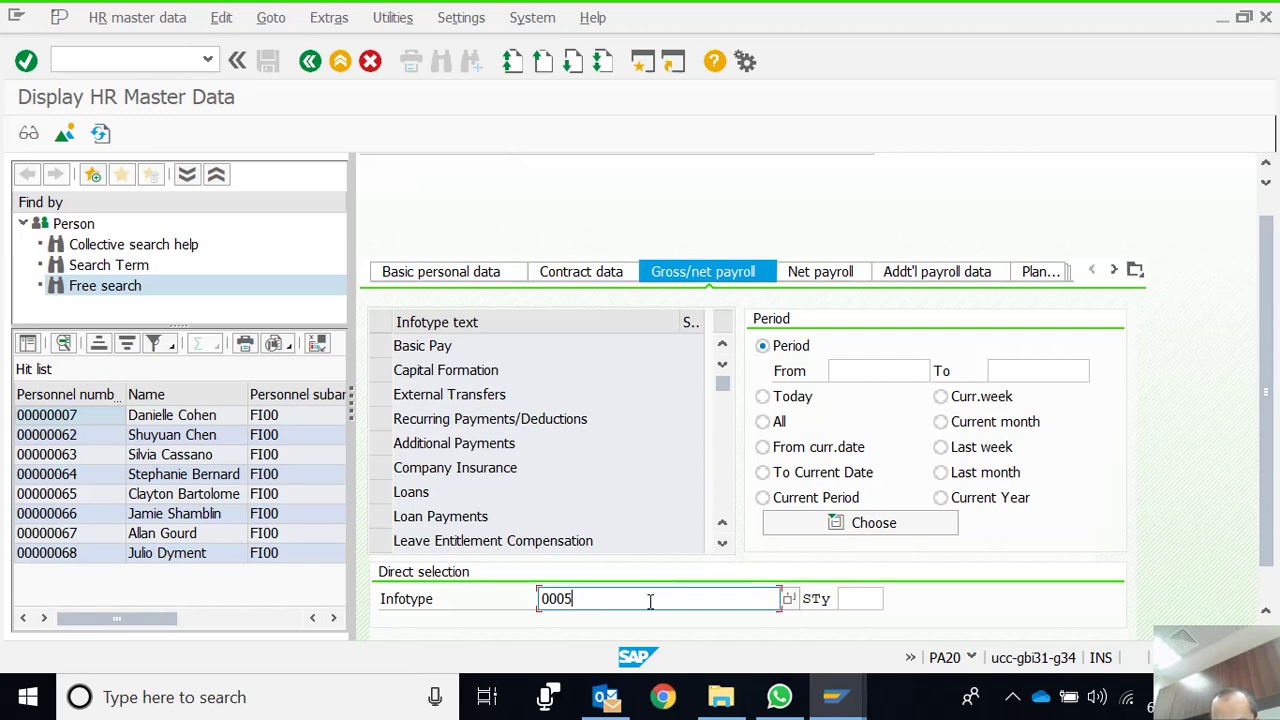
key("Return")
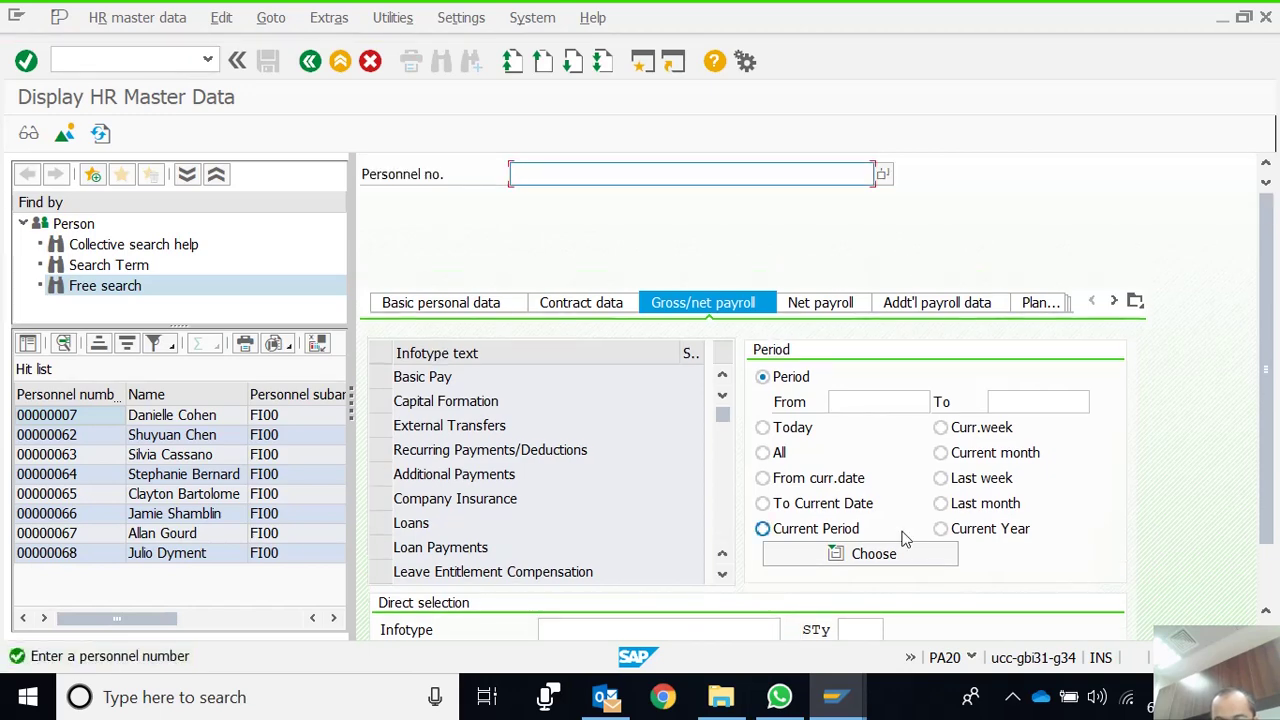
- Reload the employee's master data by entering the personnel number
left_click_drag(1274, 258, 1275, 312)
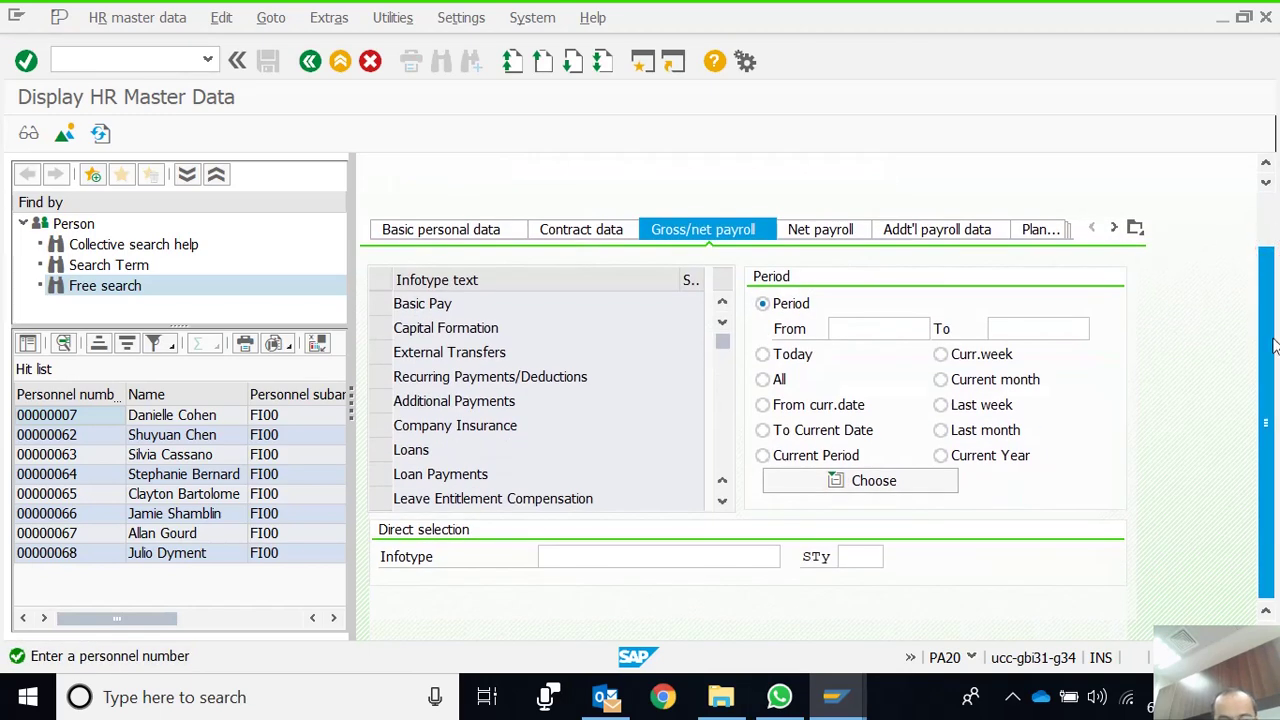
scroll(1193, 151, "up", 2)
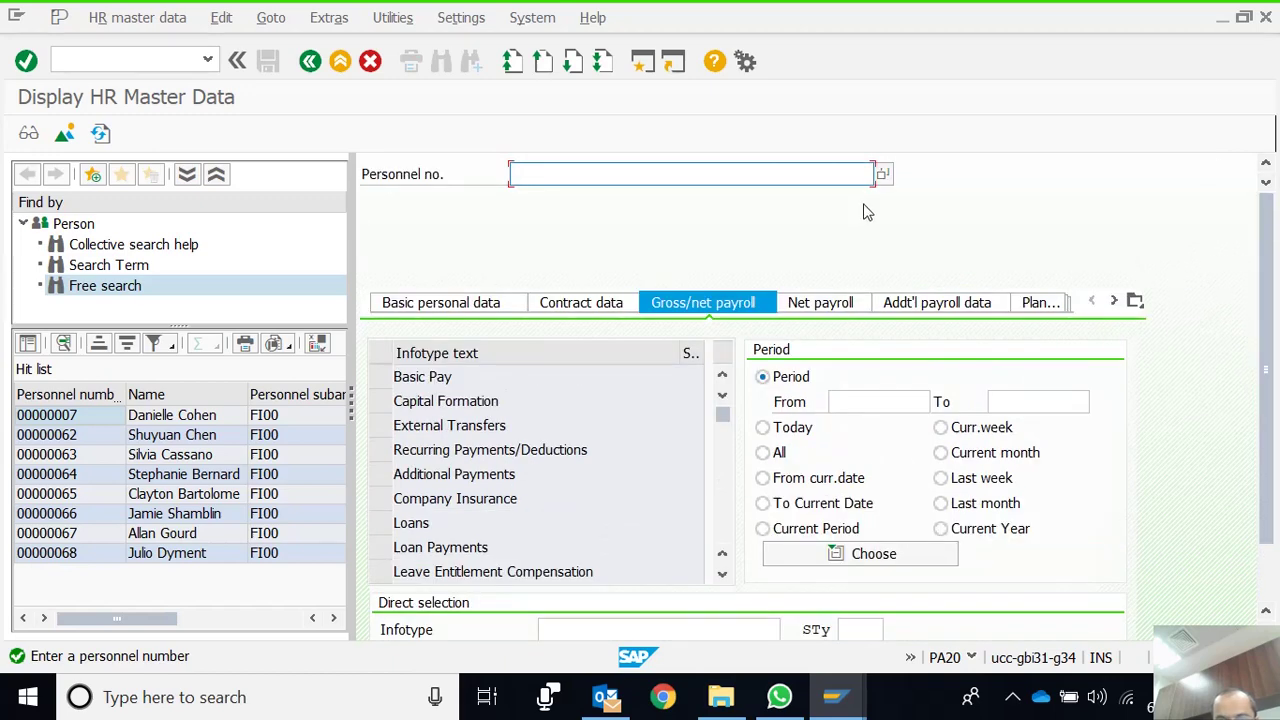
type("20")
key("Return")
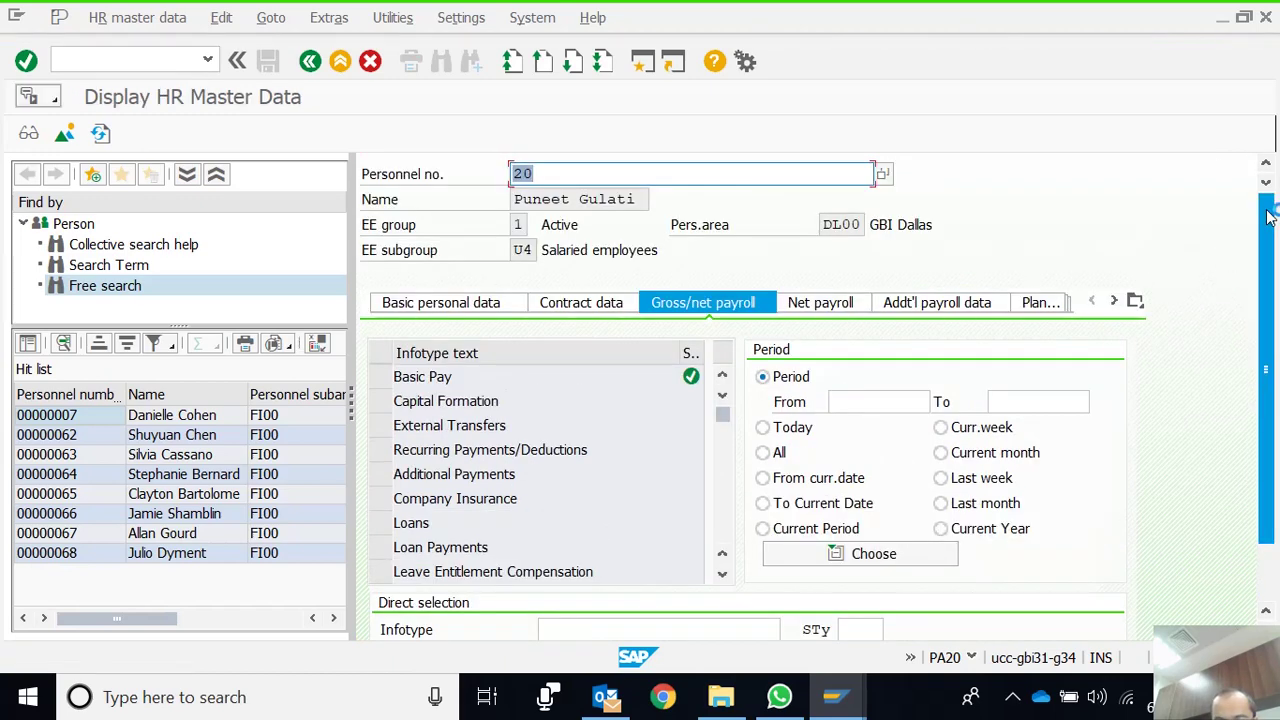
- Enter 0005 as the directly selected infotype for the loaded employee
left_click_drag(1268, 212, 1268, 262)
left_click(642, 557)
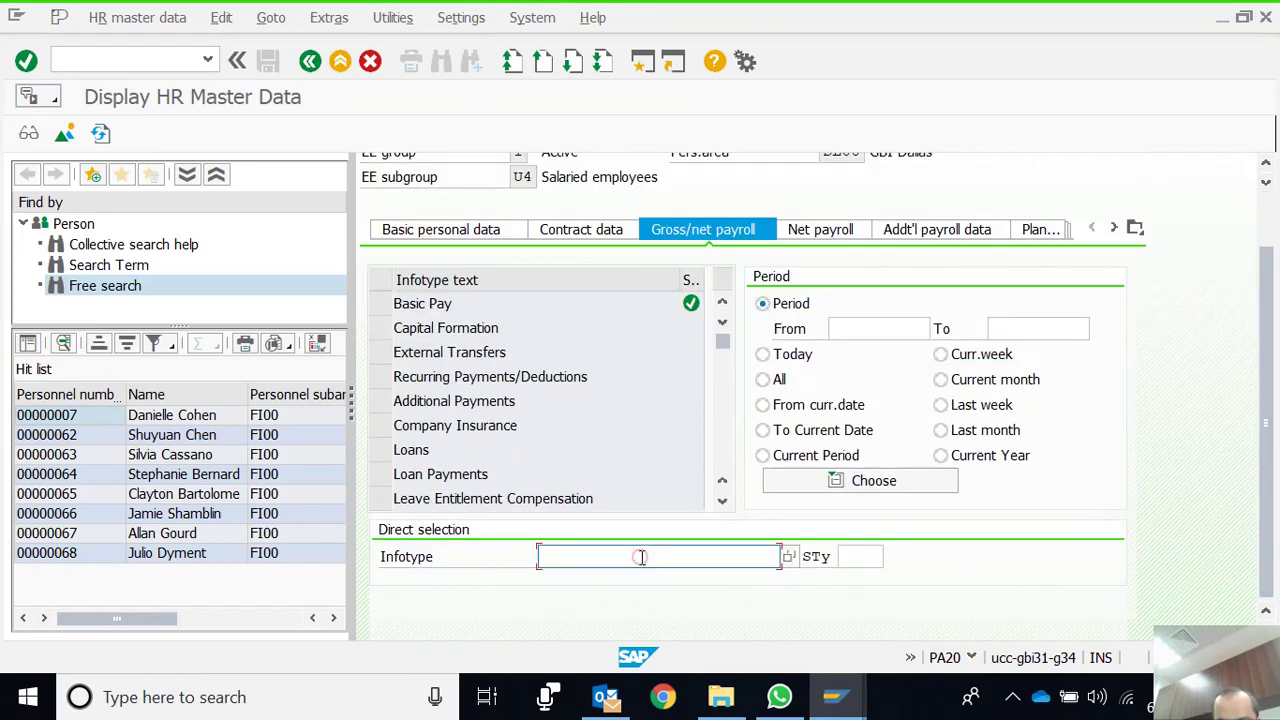
type("0005")
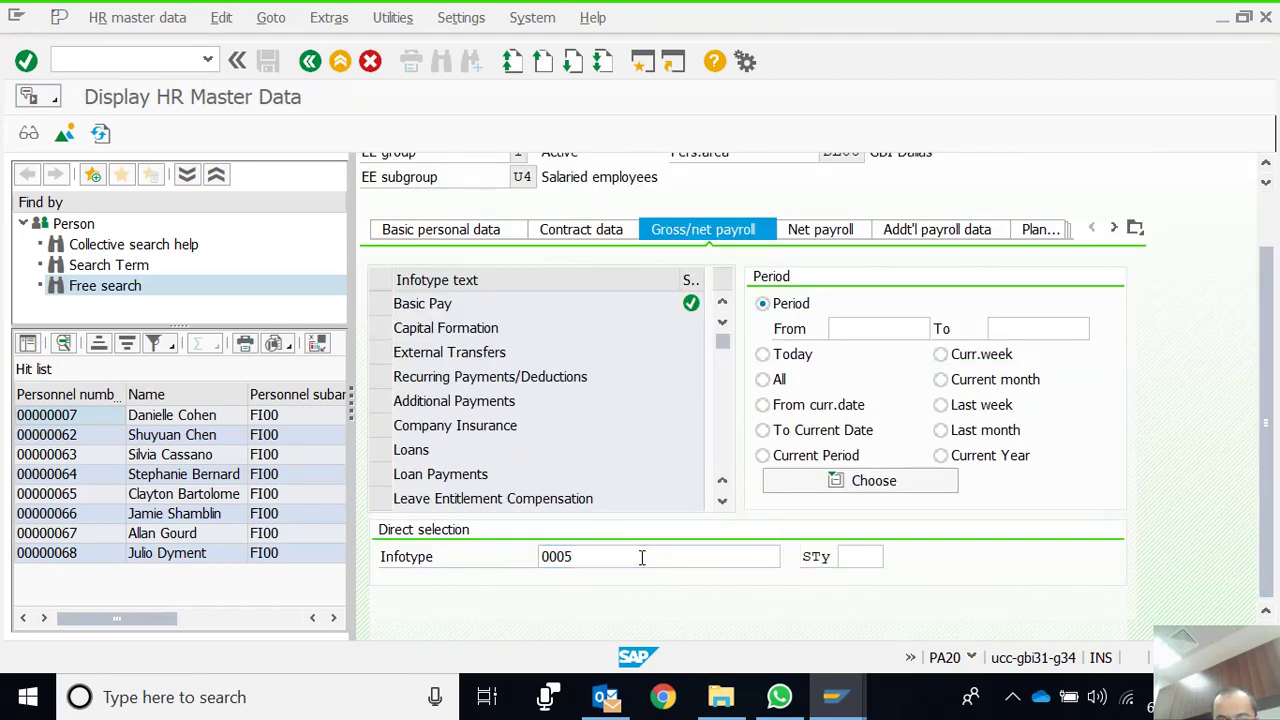
key("Return")
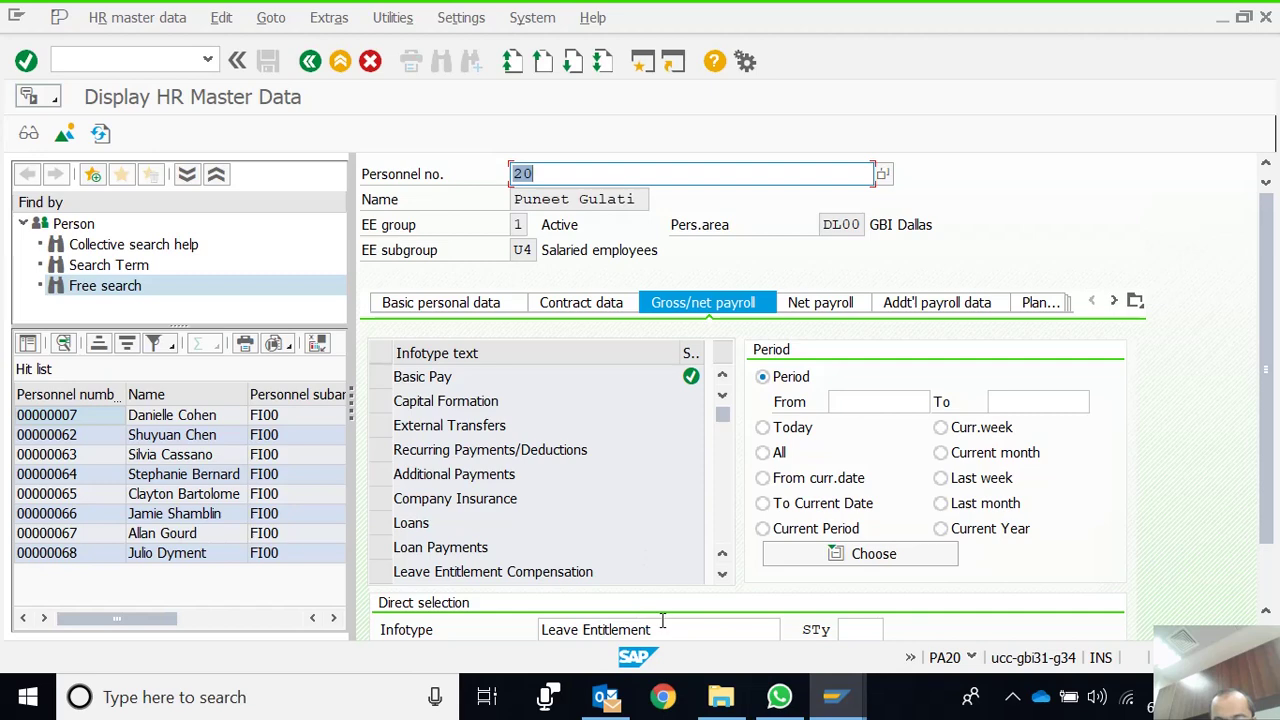
- Try to look up the subtypes of the Leave Entitlement infotype, and dismiss the information dialog
left_click_drag(1268, 287, 1268, 360)
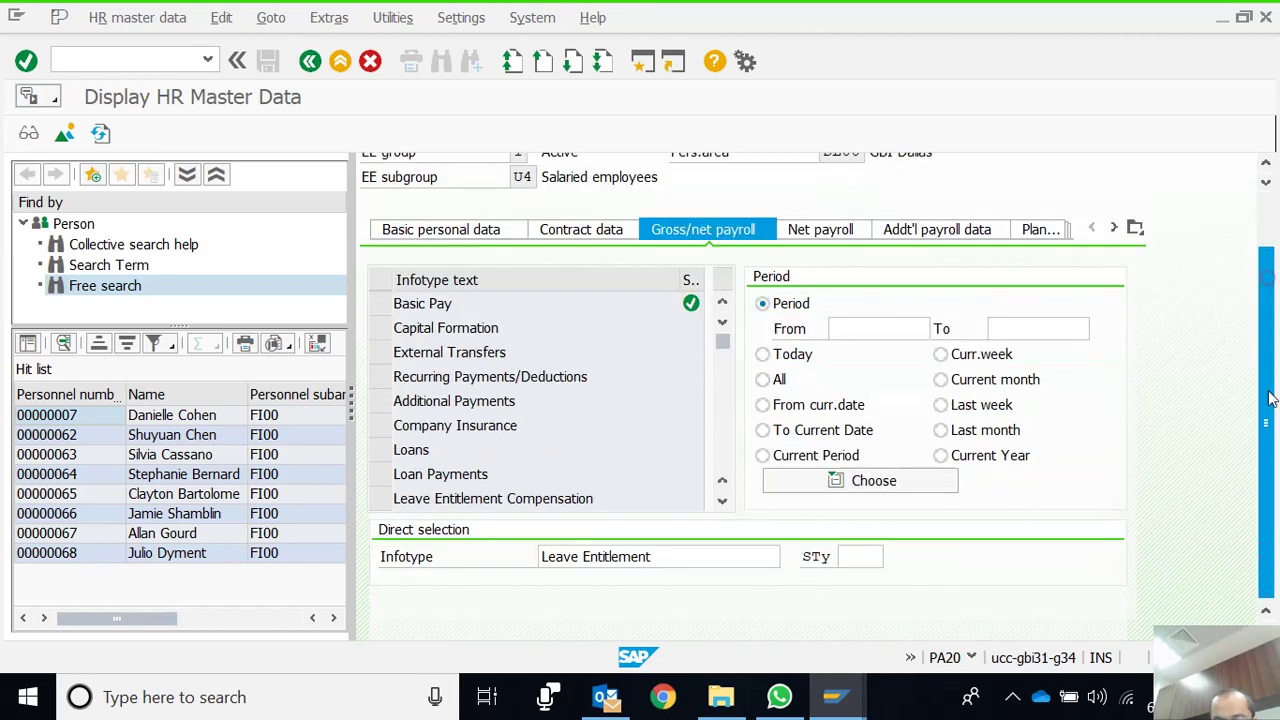
left_click(663, 557)
left_click(856, 556)
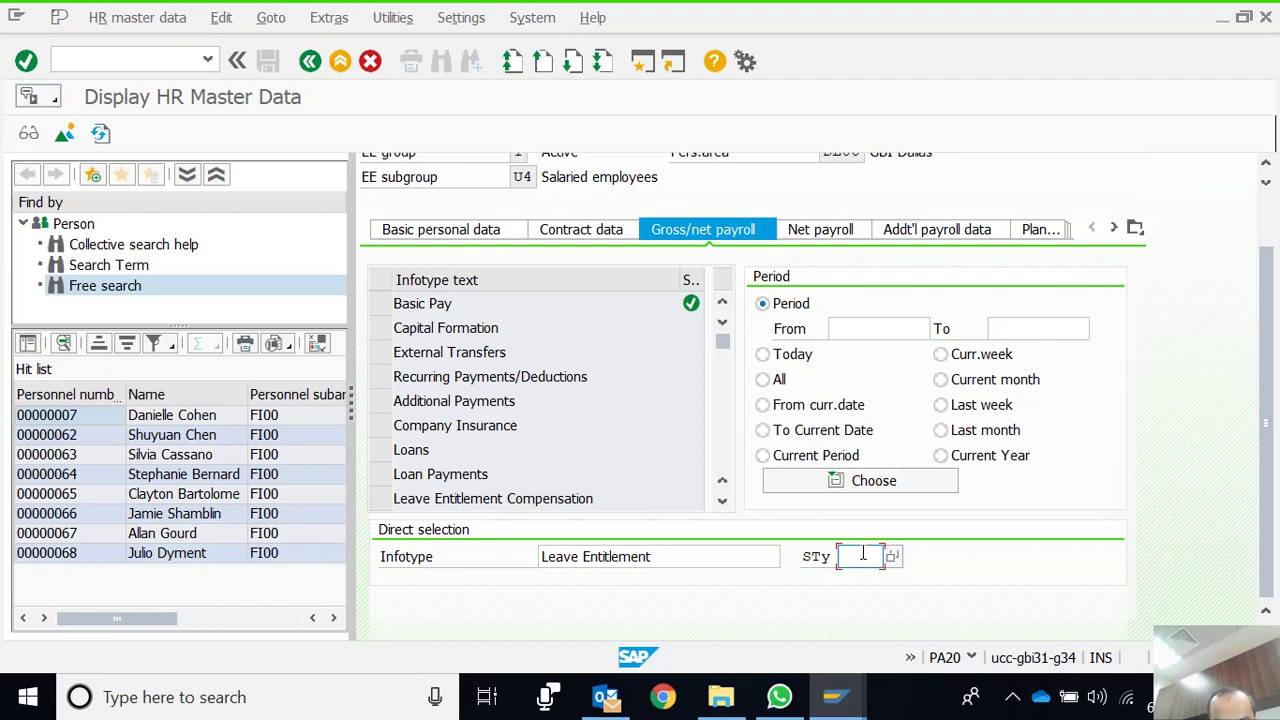
key("Return")
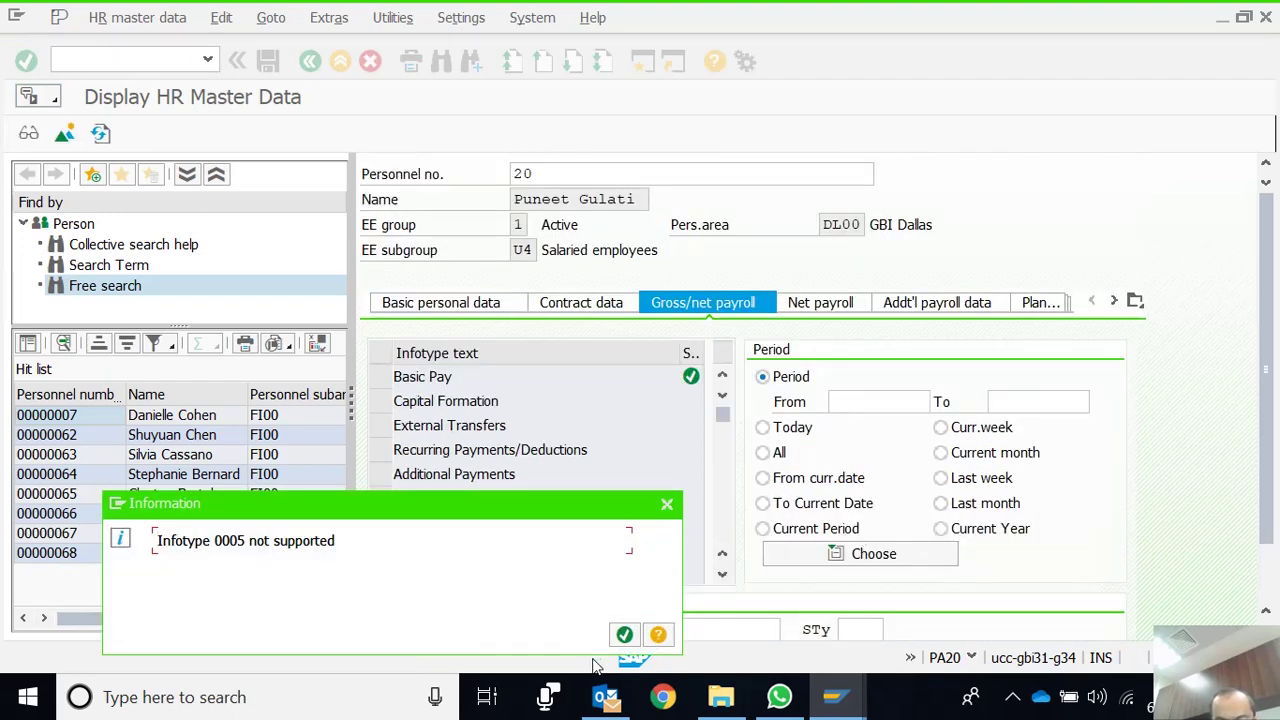
left_click(624, 636)
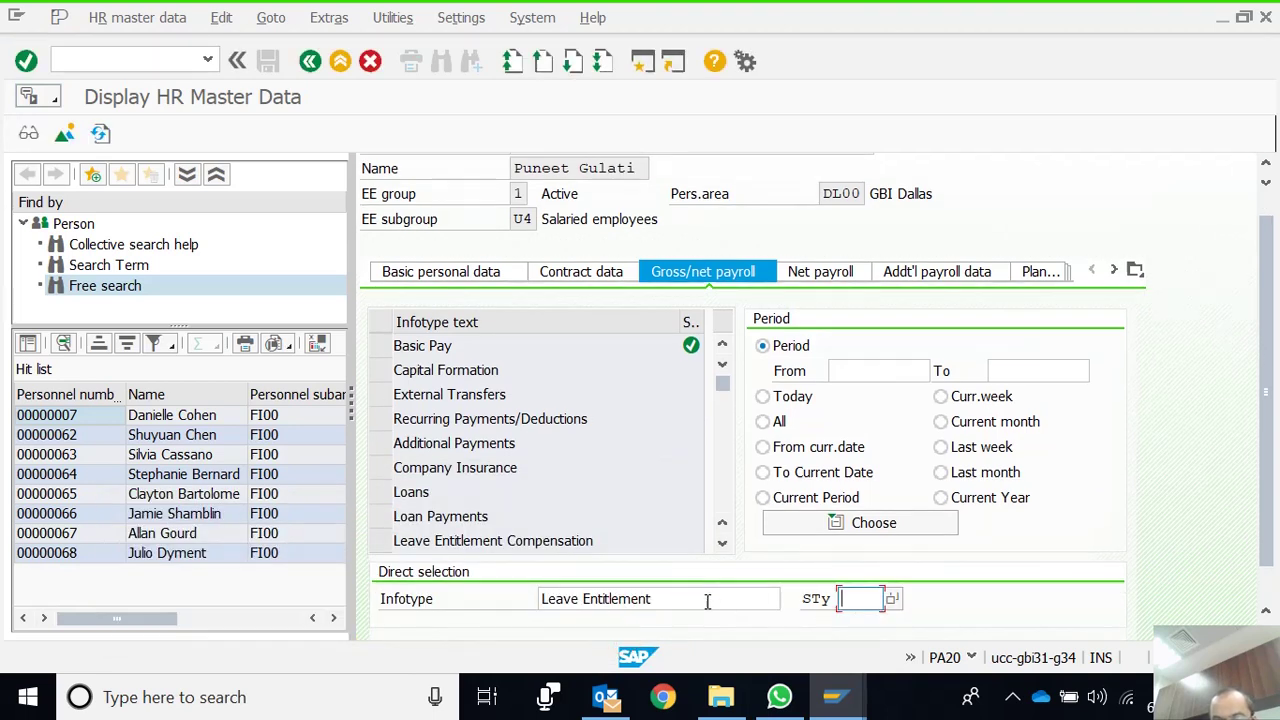
- Replace the directly selected infotype with 0006 Addresses, chosen from the list of available infotypes
left_click(707, 600)
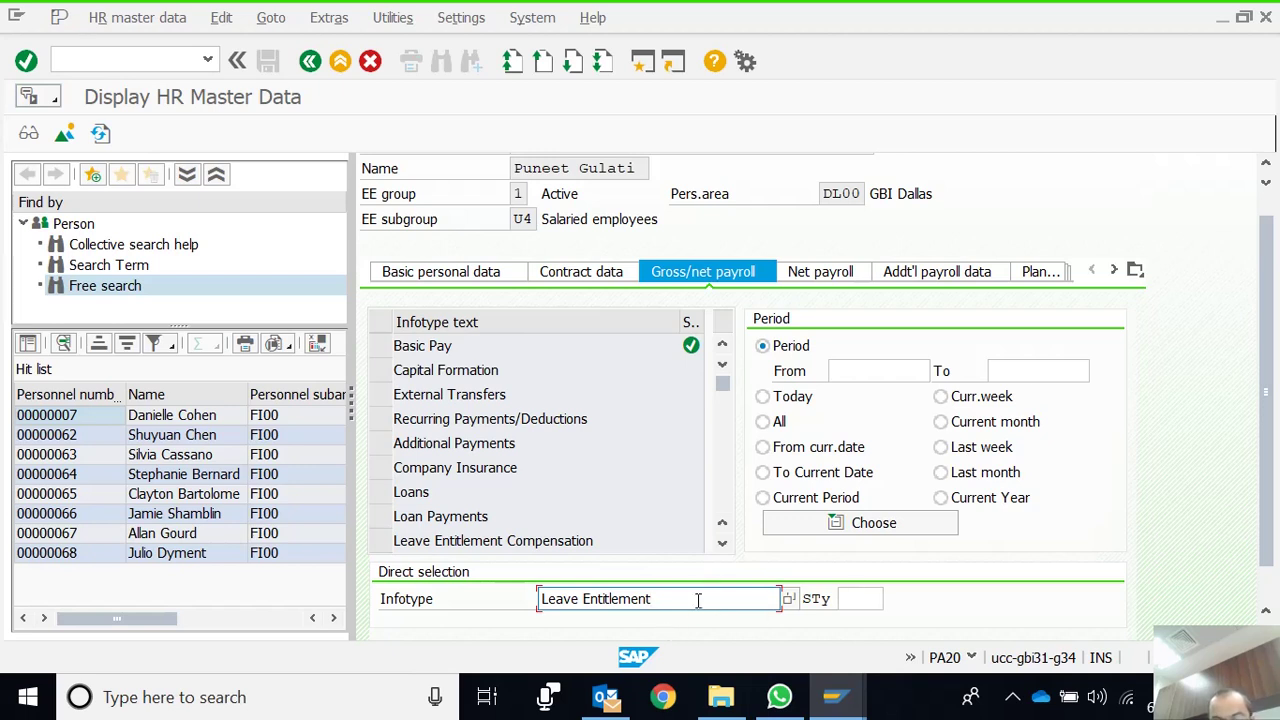
left_click(789, 598)
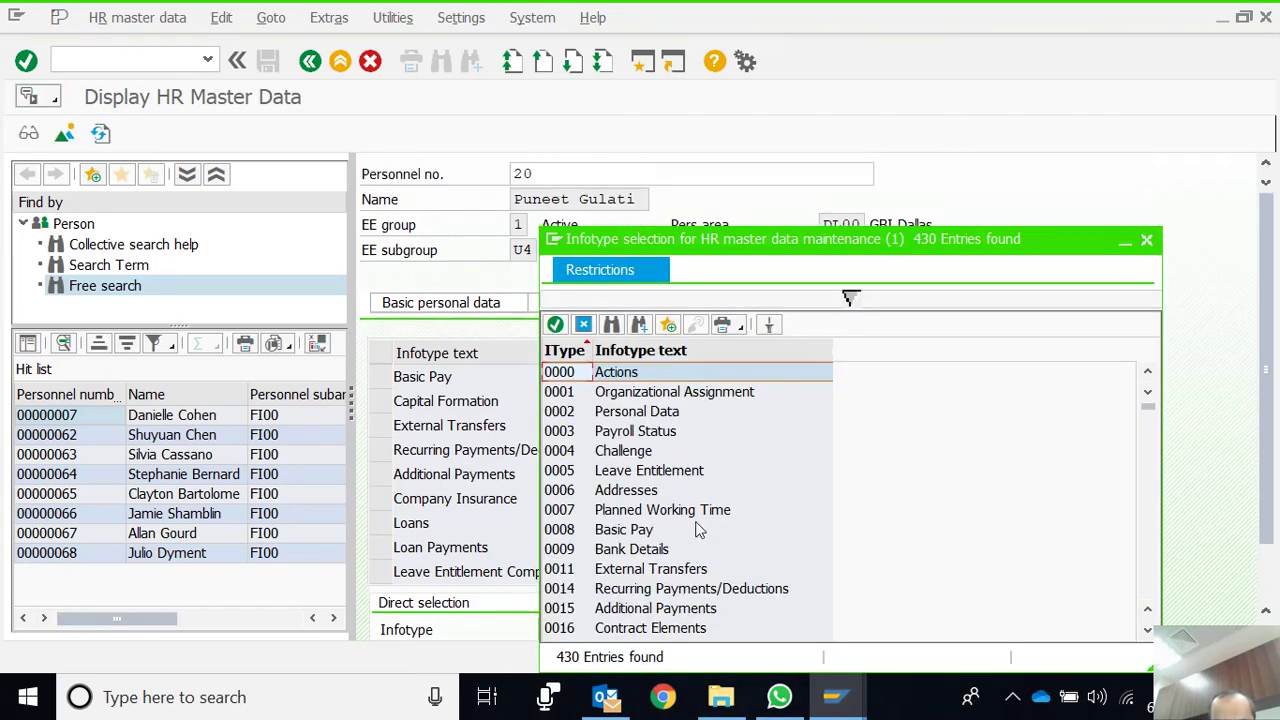
double_click(640, 491)
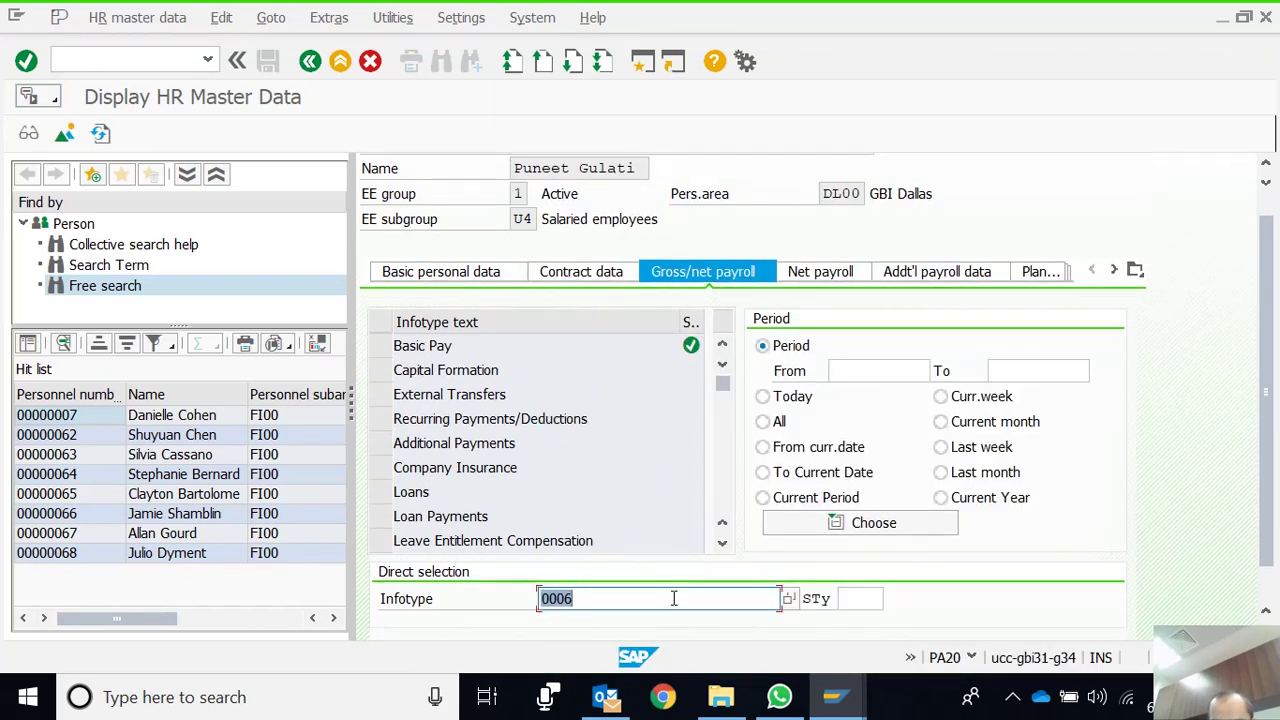
key("Return")
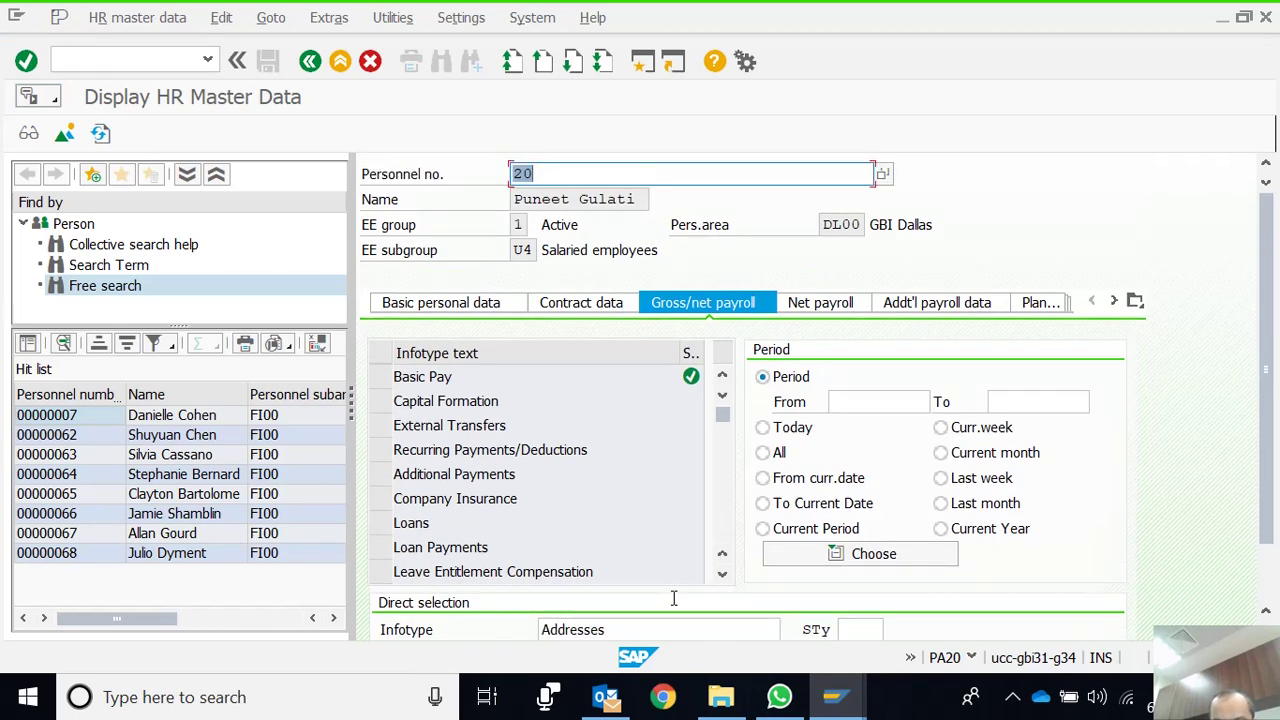
- Review the available subtypes of the Addresses infotype, and close the list without choosing one
left_click(864, 630)
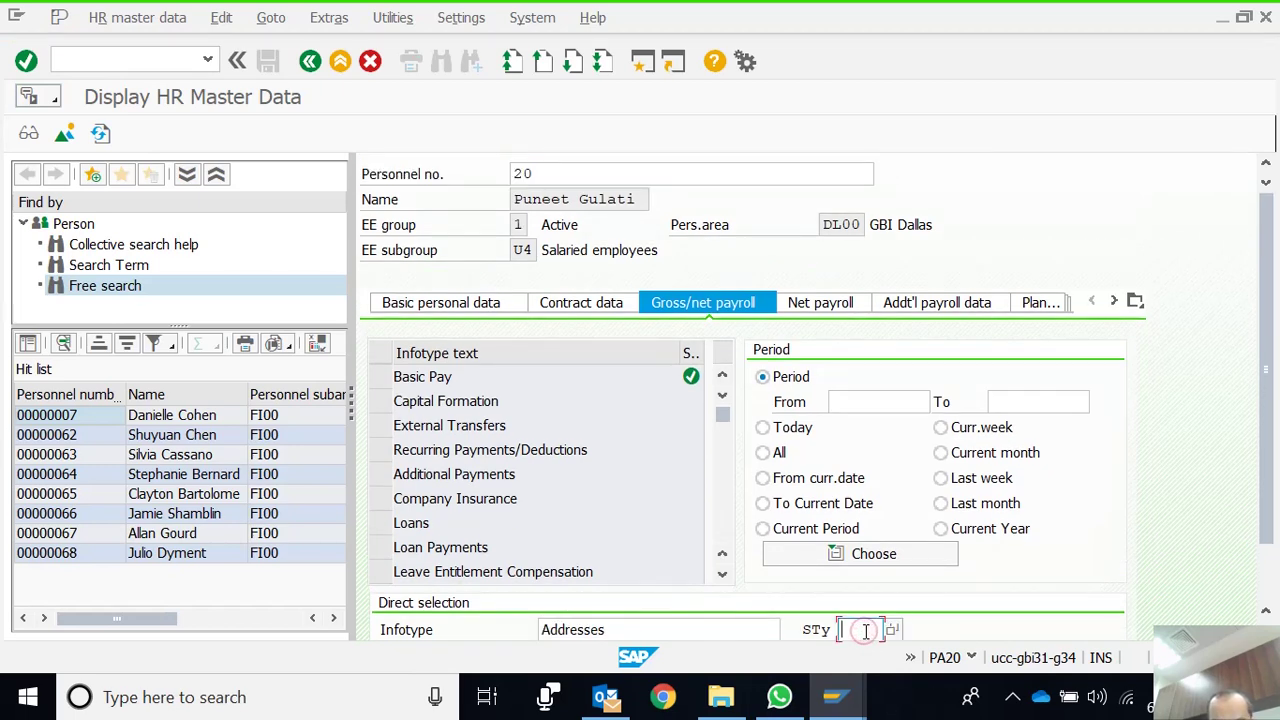
key("Return")
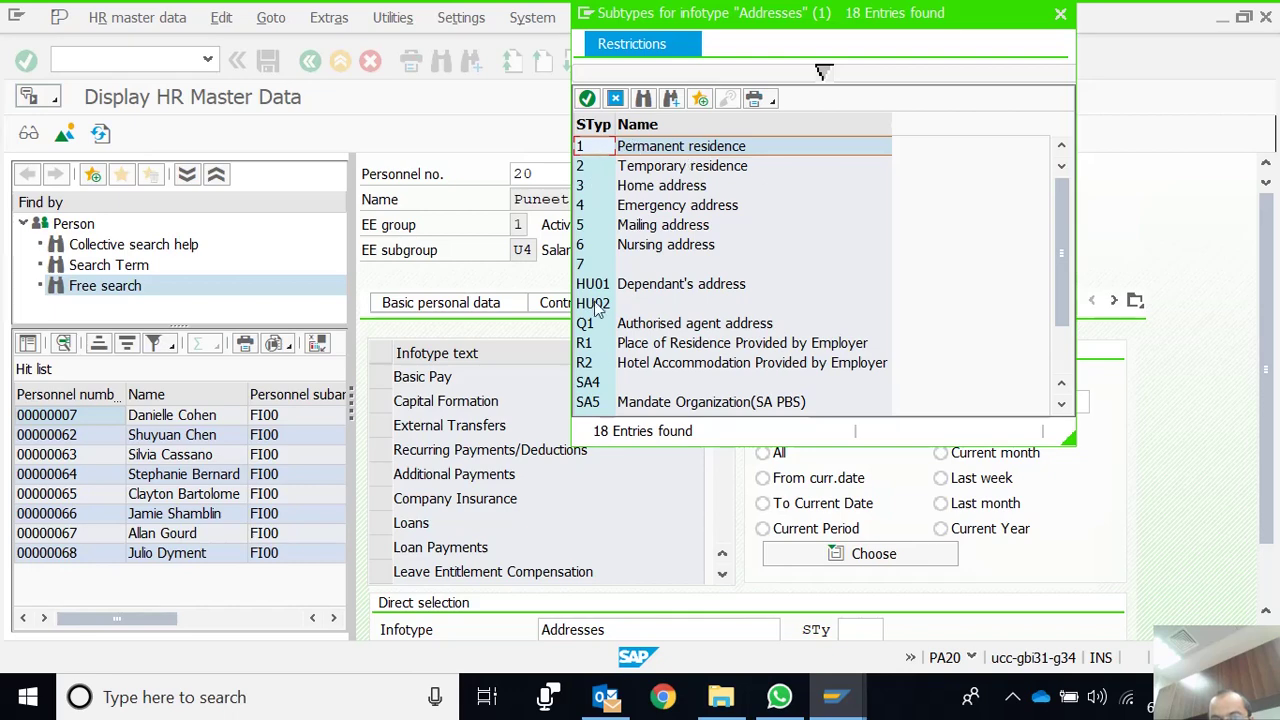
left_click(1060, 16)
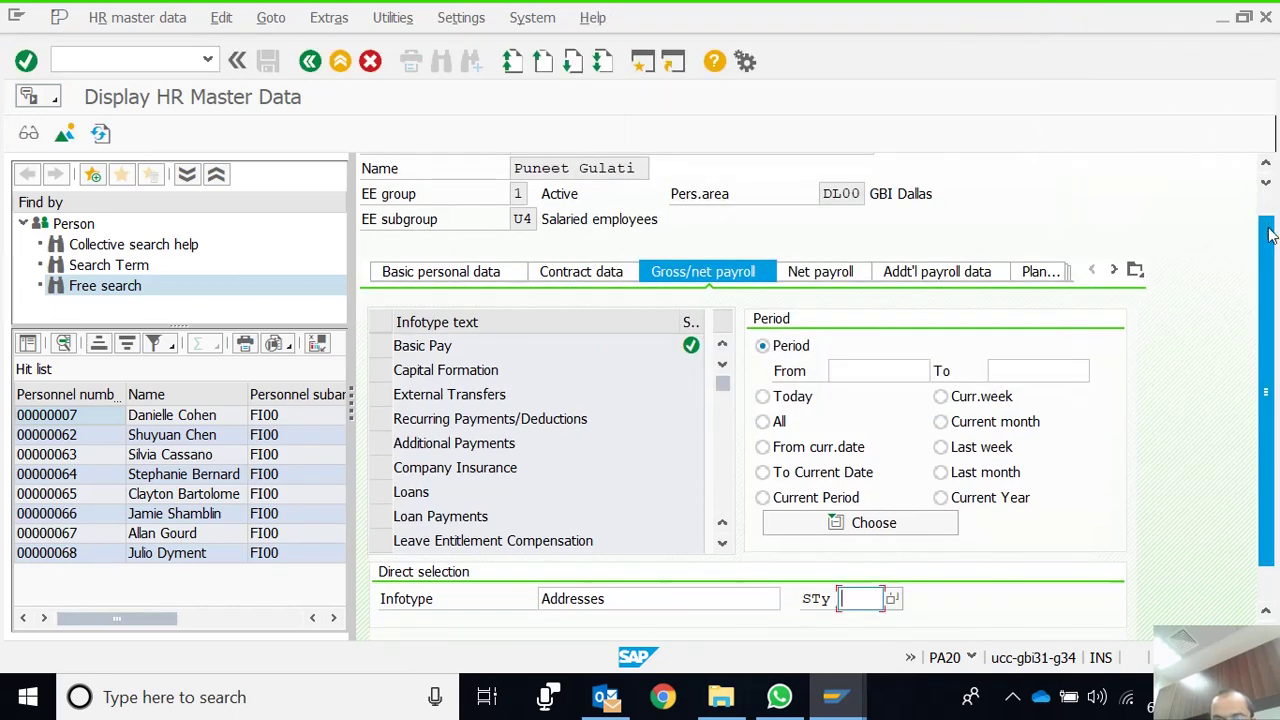
- Try to display the loaded employee's Addresses infotype with the subtype left blank
scroll(1273, 293, "down", 2)
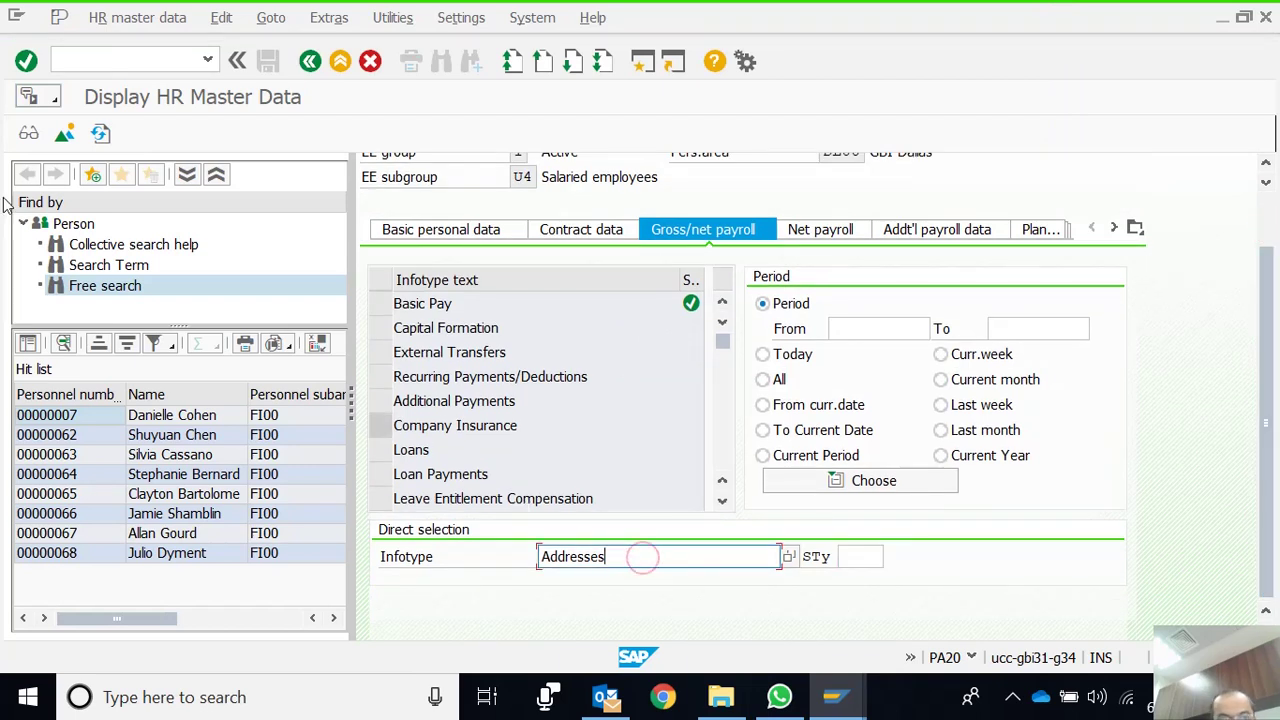
left_click(28, 130)
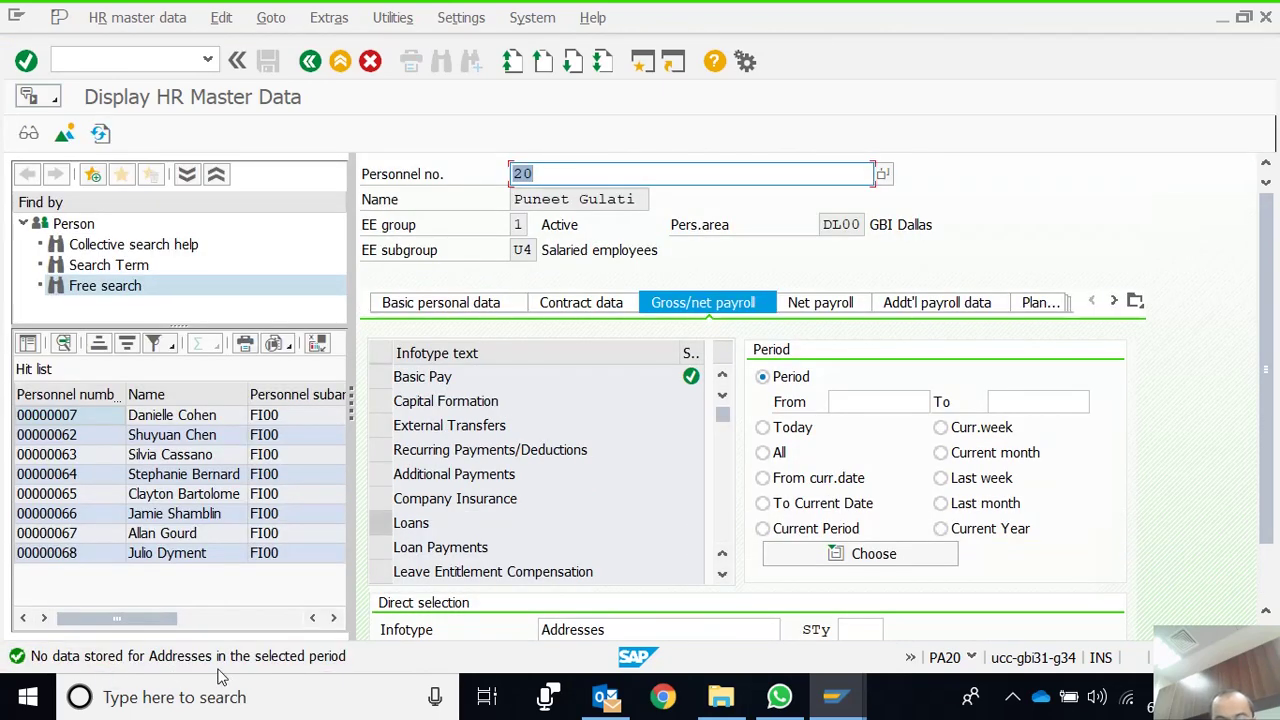
left_click(731, 628)
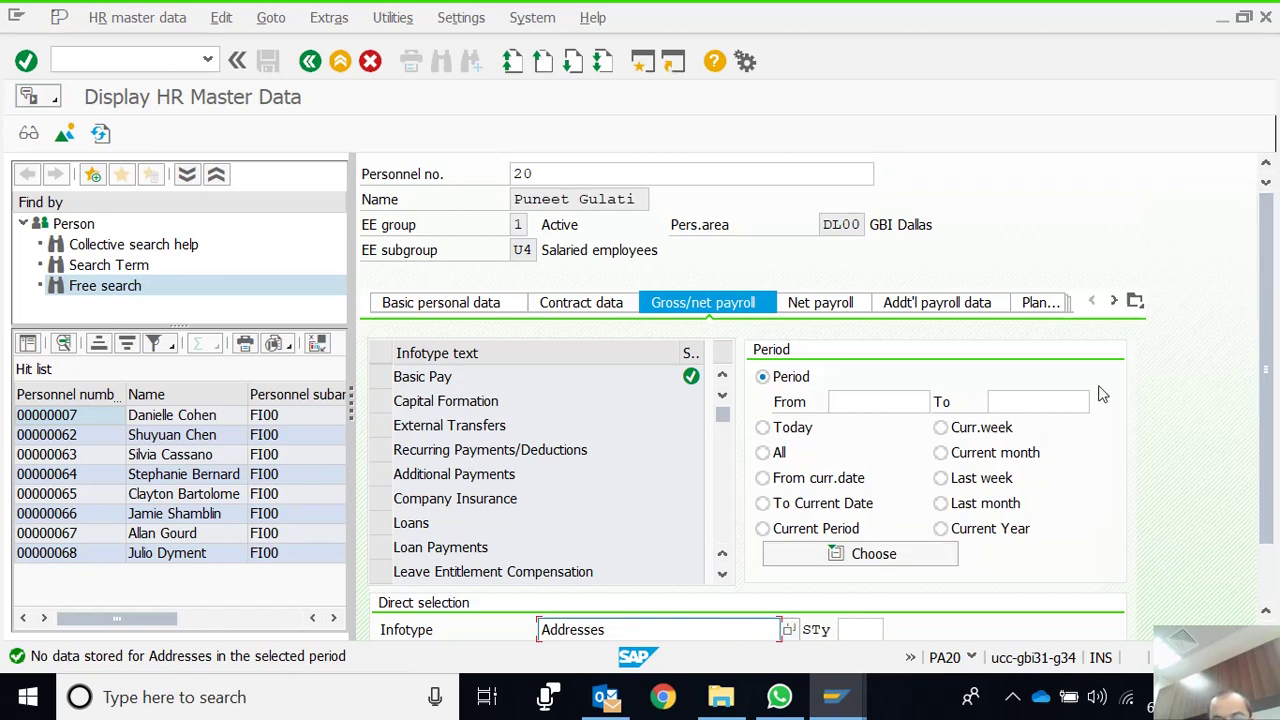
left_click(556, 170)
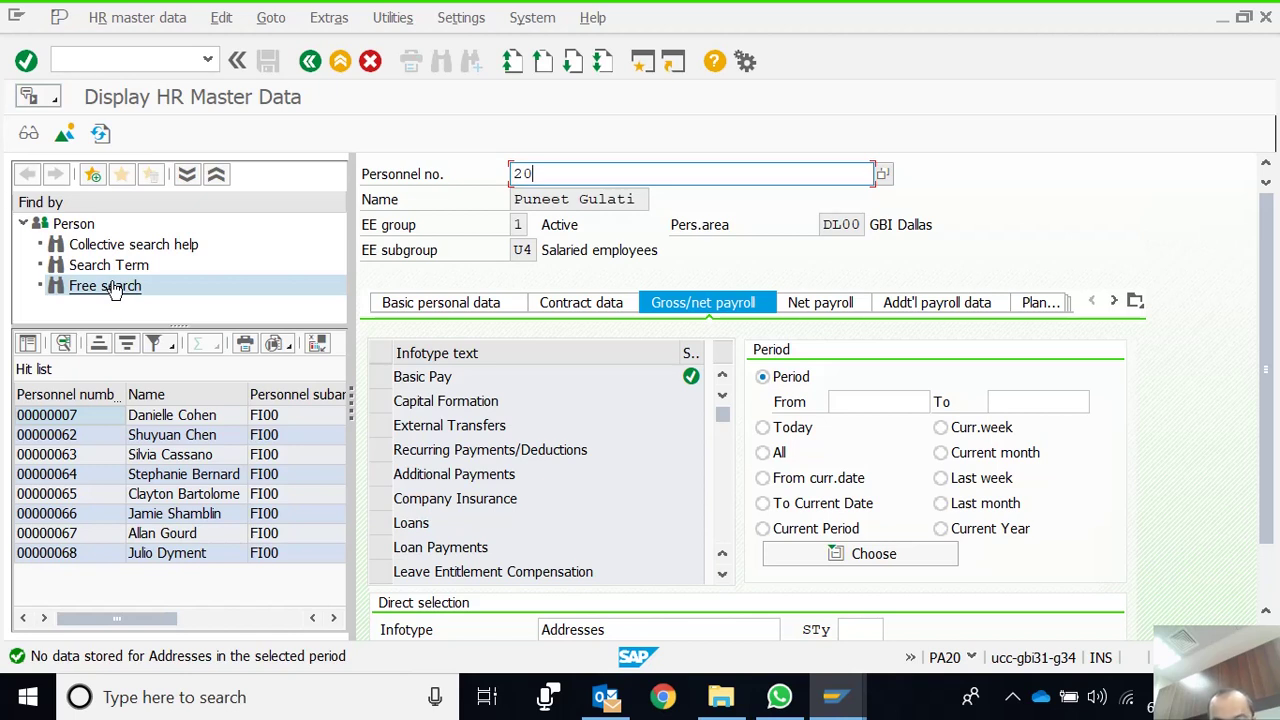
left_click(1012, 697)
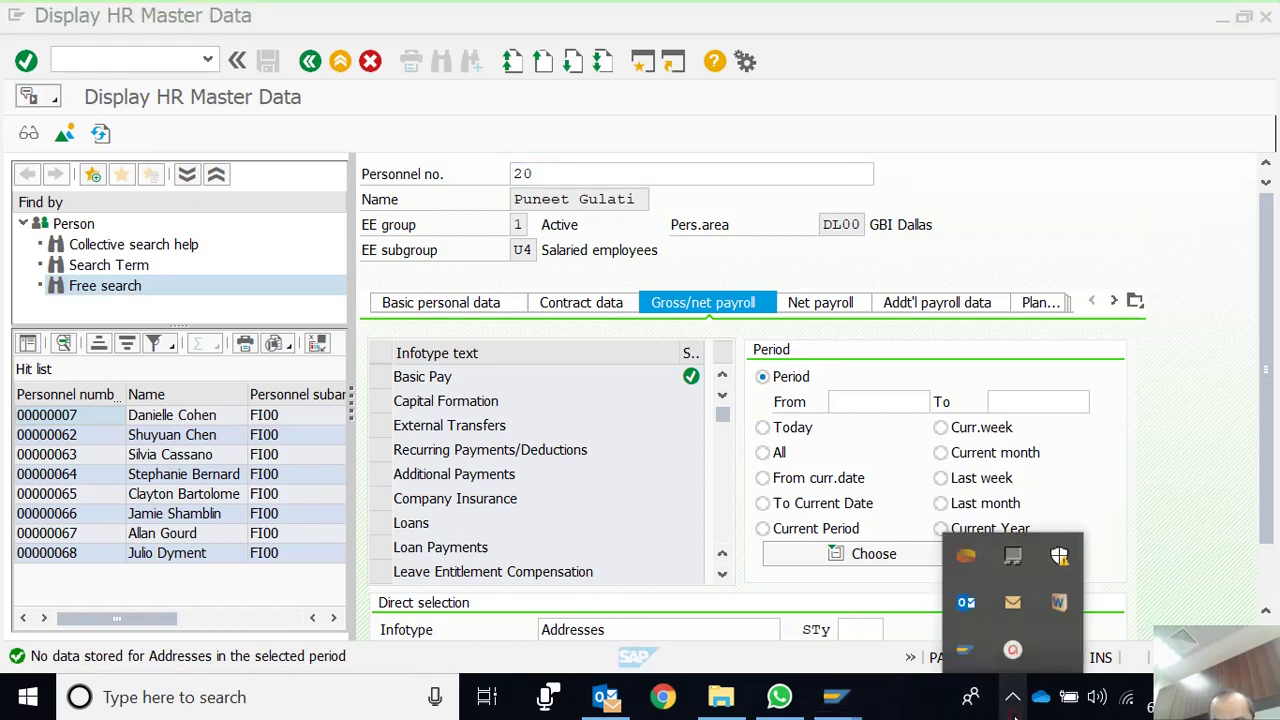
left_click(1013, 649)
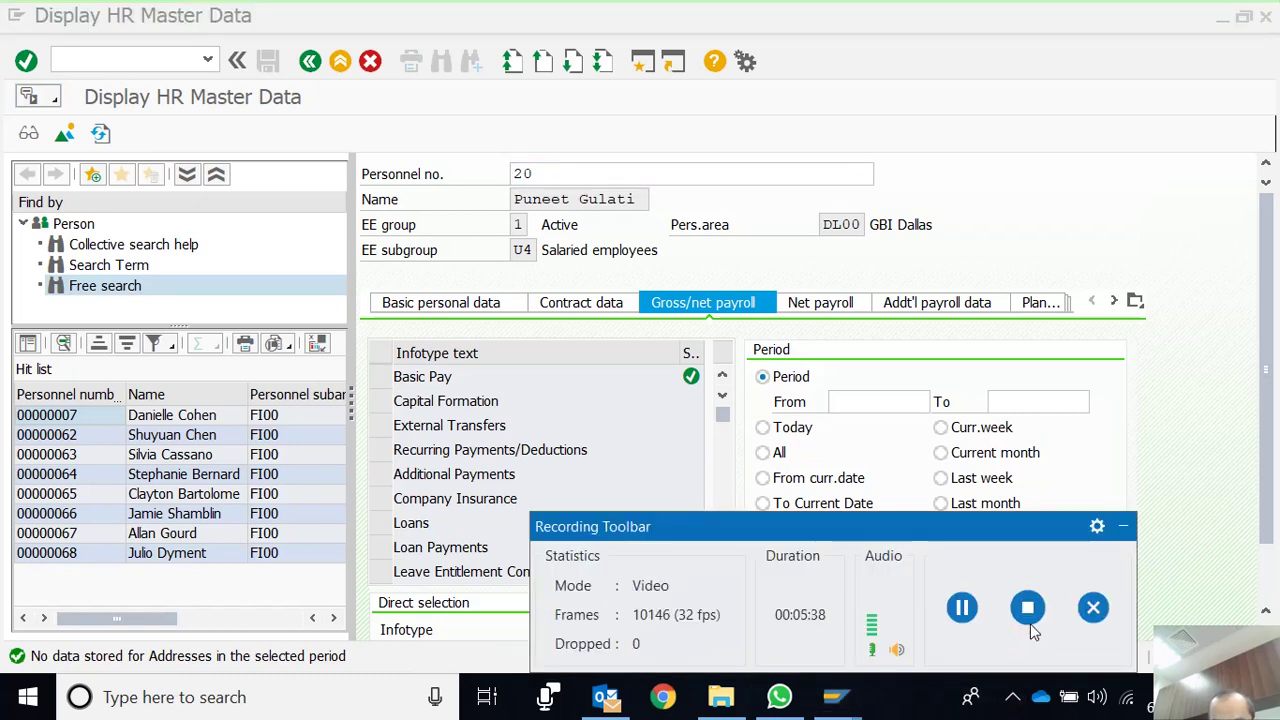